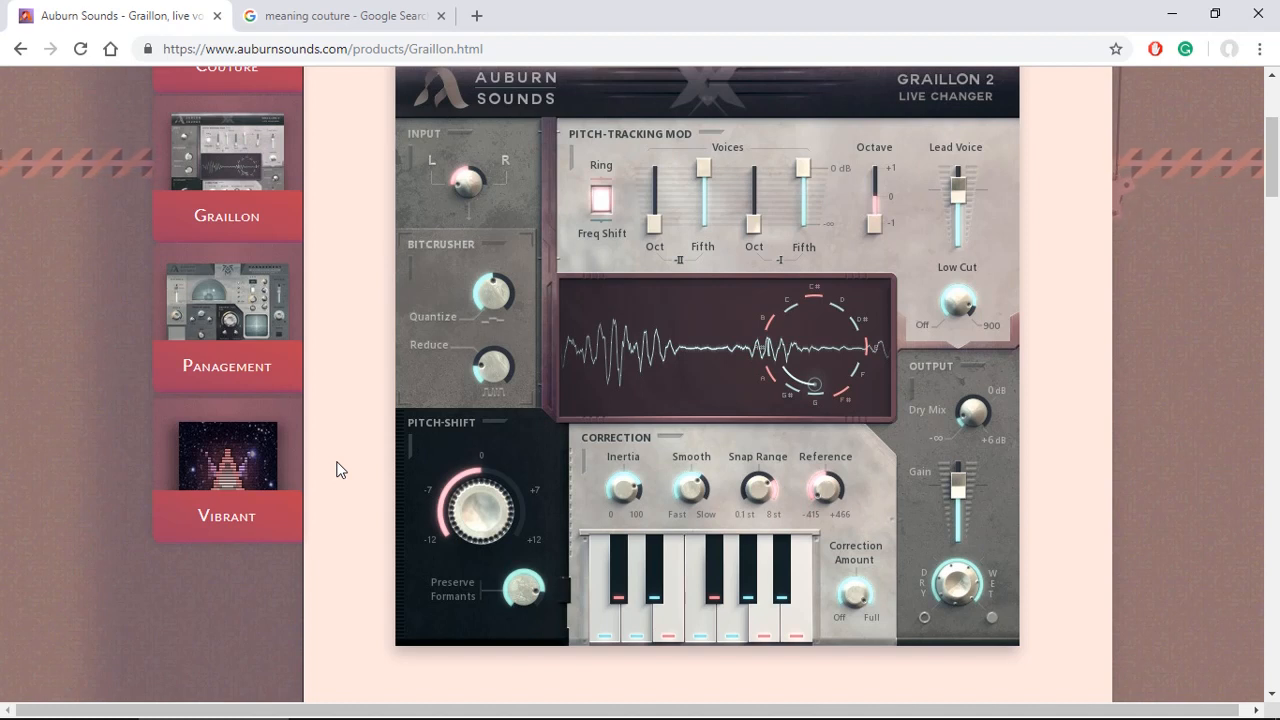
- Play the pronunciation of "couture" in the dictionary result and return to the Auburn Sounds page
{"action": "scroll", "coordinate": [337, 470], "scroll_direction": "up", "scroll_amount": 3}
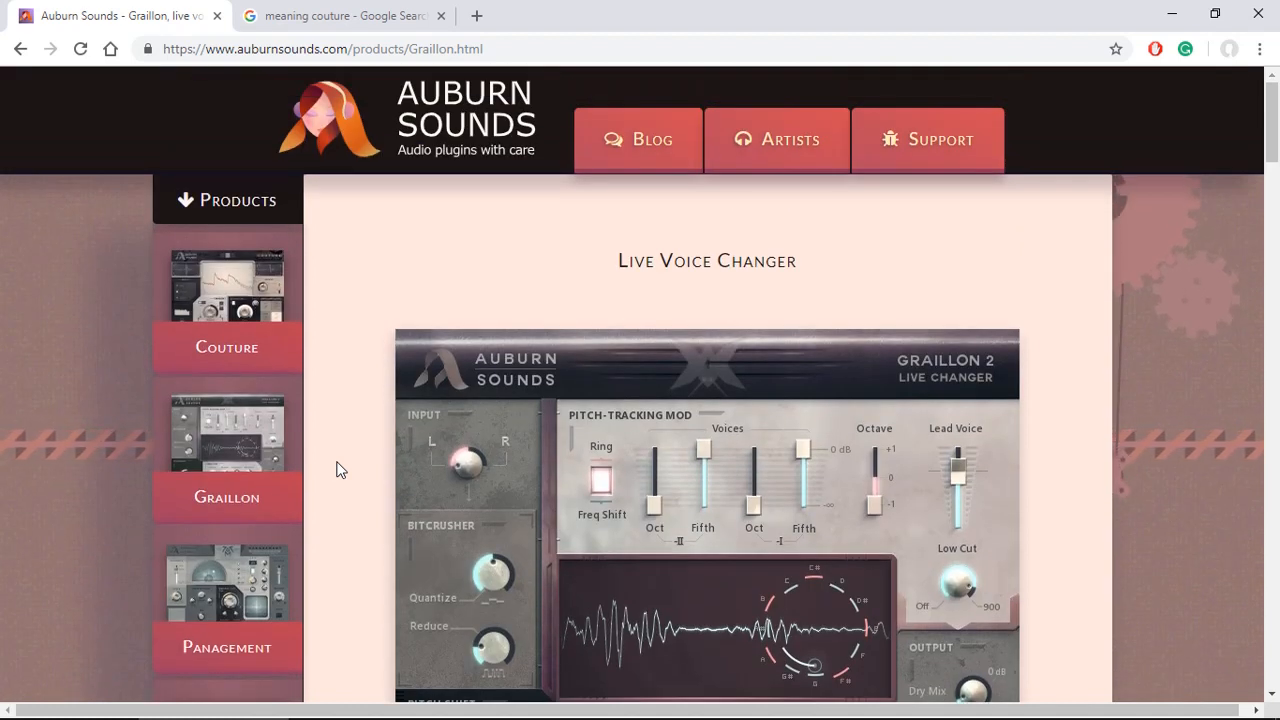
{"action": "key", "text": "ctrl+Tab"}
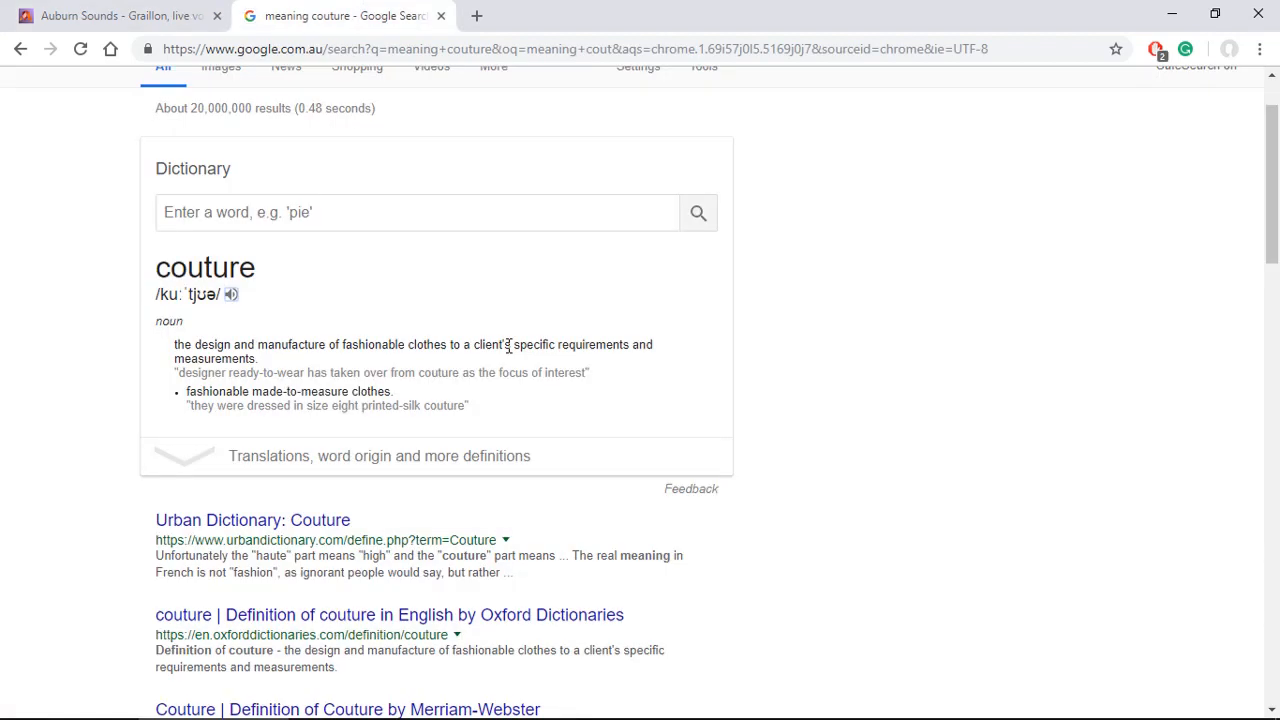
{"action": "left_click", "coordinate": [232, 297]}
{"action": "left_click", "coordinate": [130, 20]}
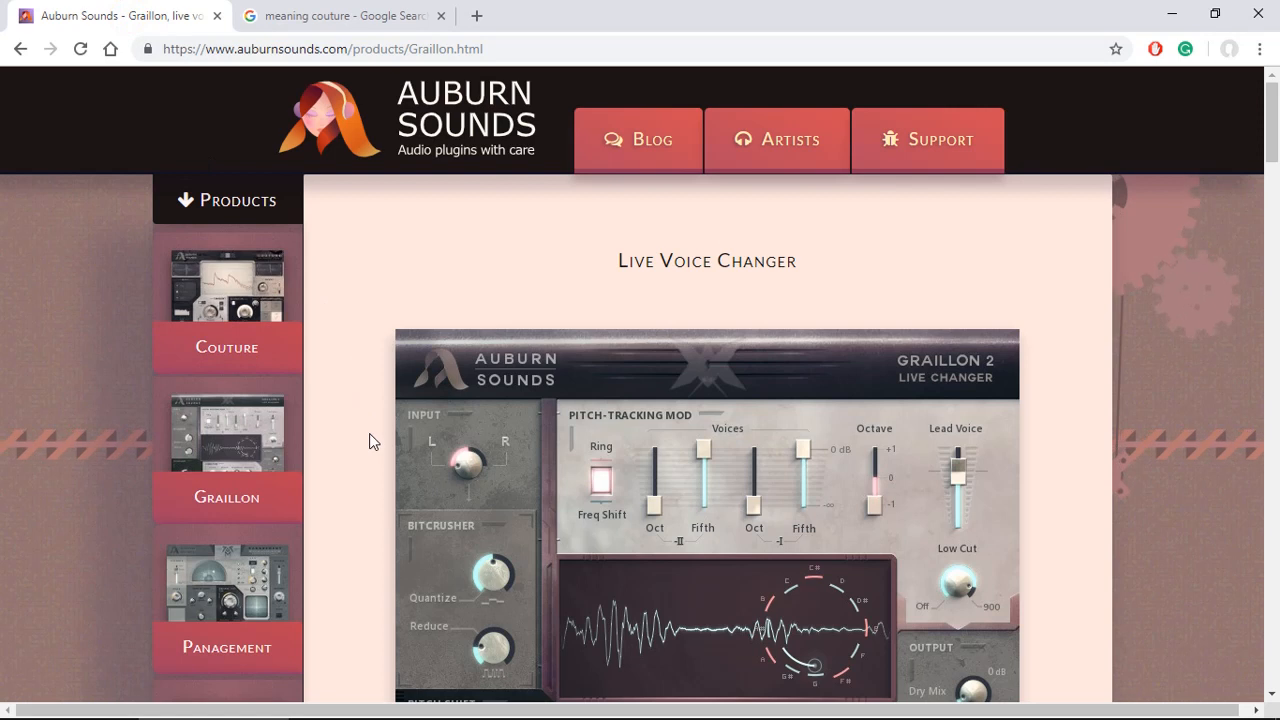
- Open the Couture product page and review the plugin's interface, supported formats, edition options and description
{"action": "left_click", "coordinate": [238, 290]}
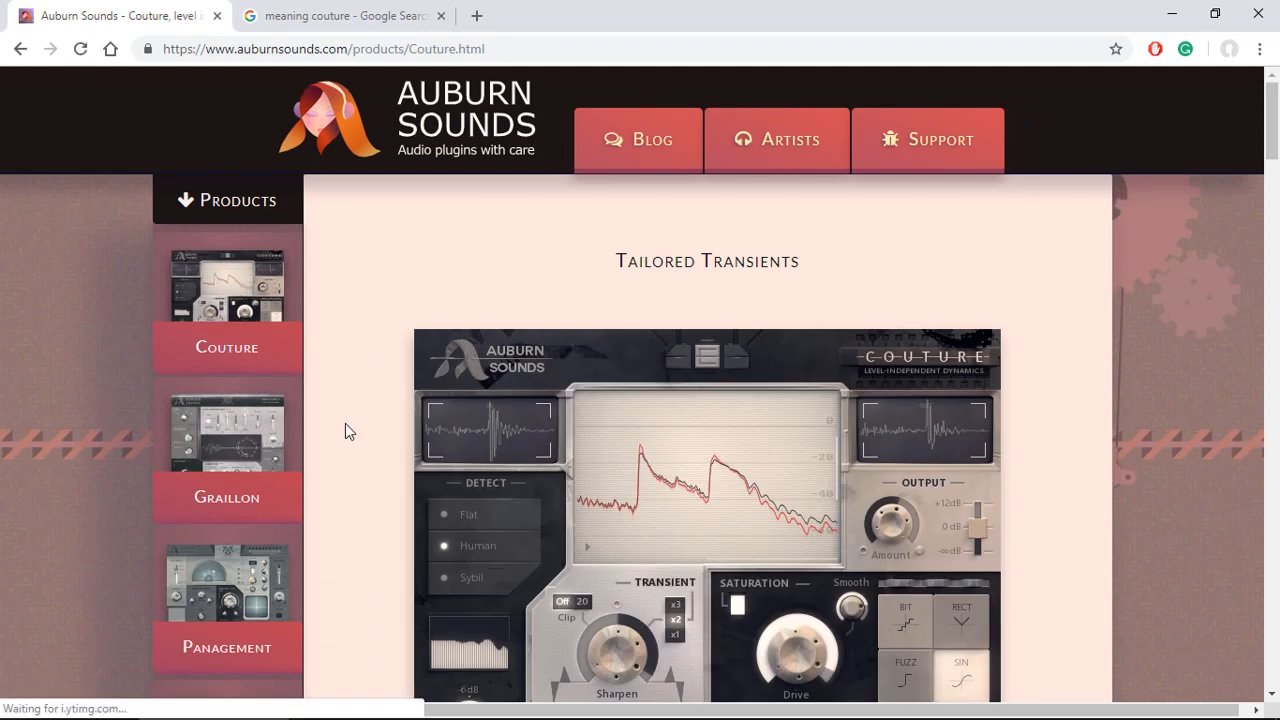
{"action": "scroll", "coordinate": [345, 424], "scroll_direction": "down", "scroll_amount": 2}
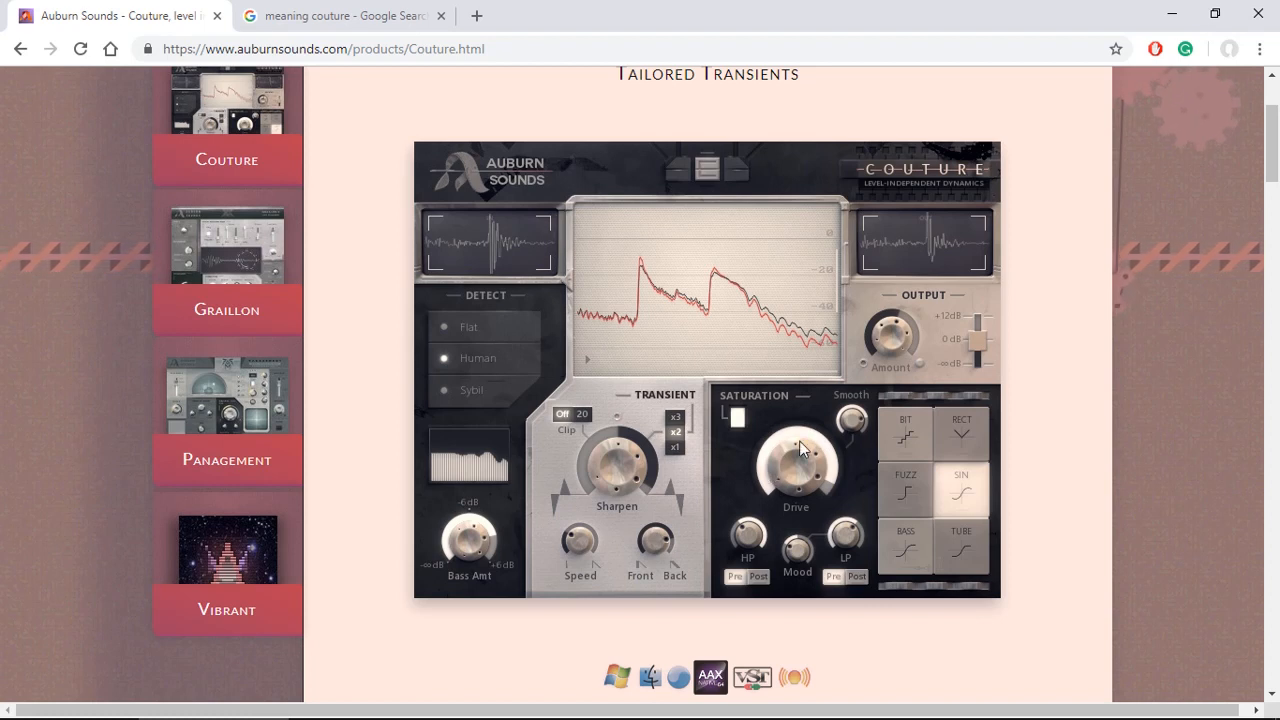
{"action": "scroll", "coordinate": [797, 489], "scroll_direction": "down", "scroll_amount": 5}
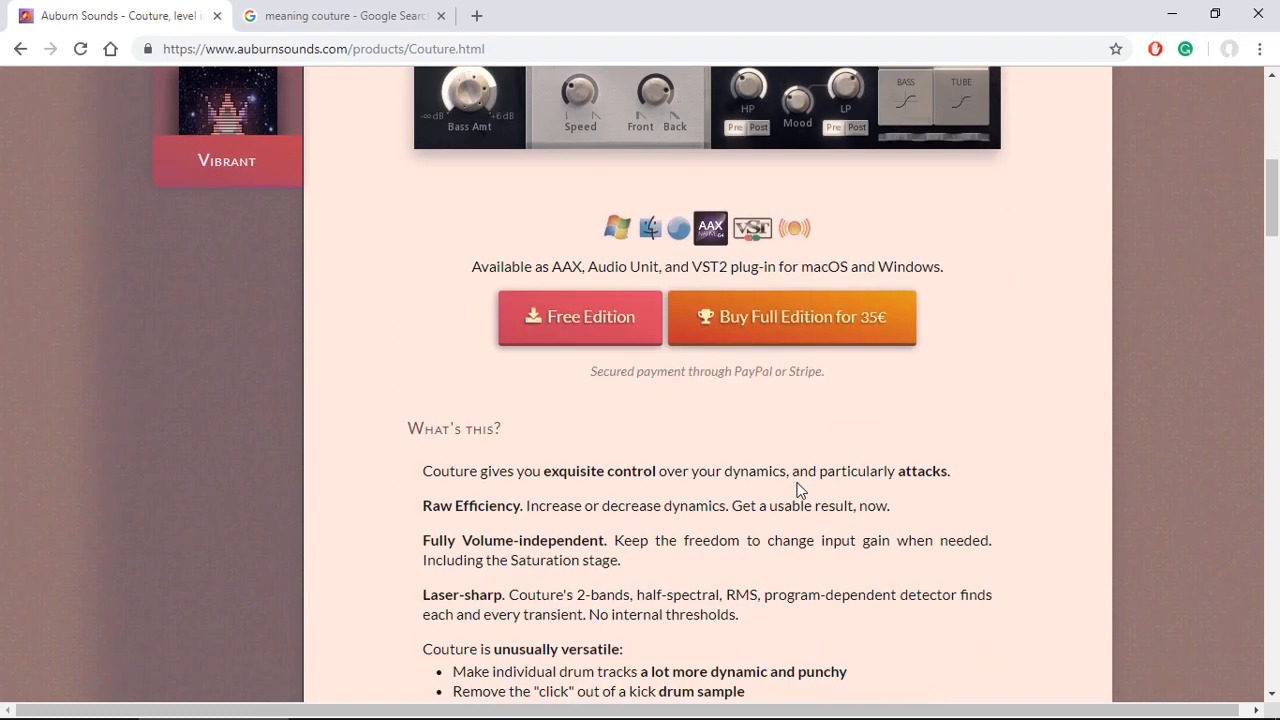
{"action": "scroll", "coordinate": [771, 400], "scroll_direction": "up", "scroll_amount": 1}
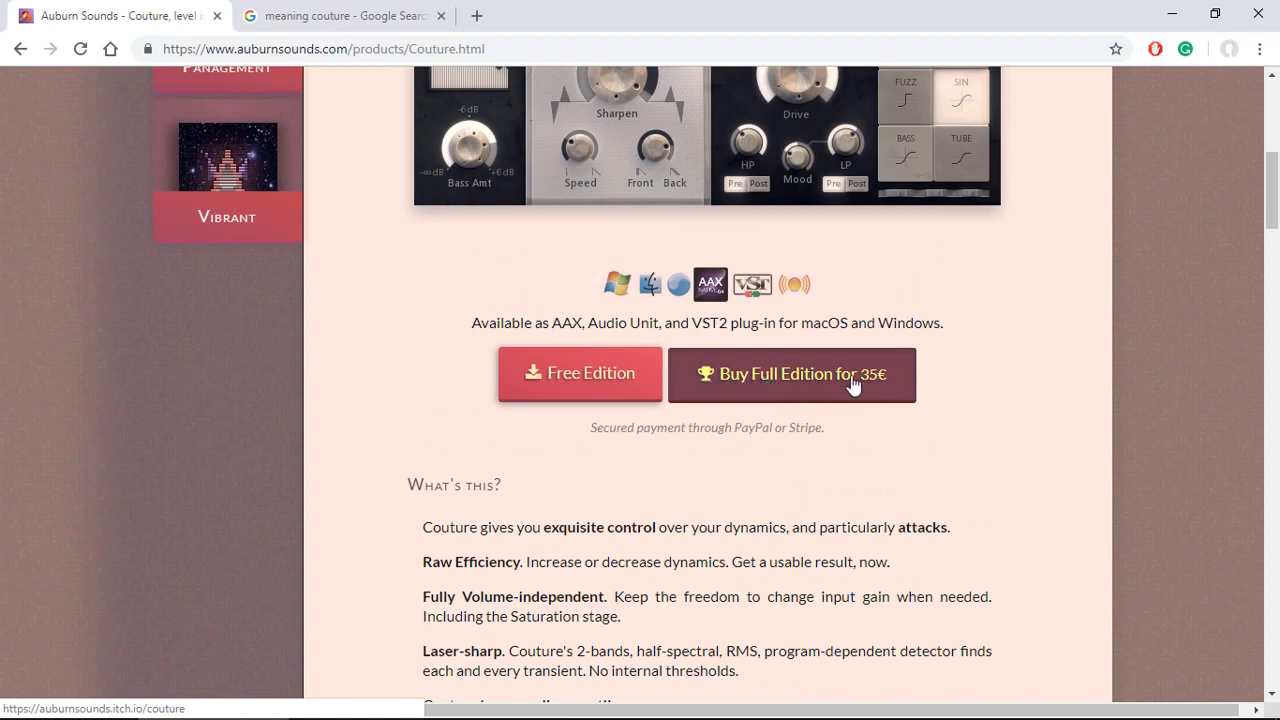
{"action": "scroll", "coordinate": [850, 385], "scroll_direction": "up", "scroll_amount": 5}
{"action": "scroll", "coordinate": [840, 385], "scroll_direction": "down", "scroll_amount": 1}
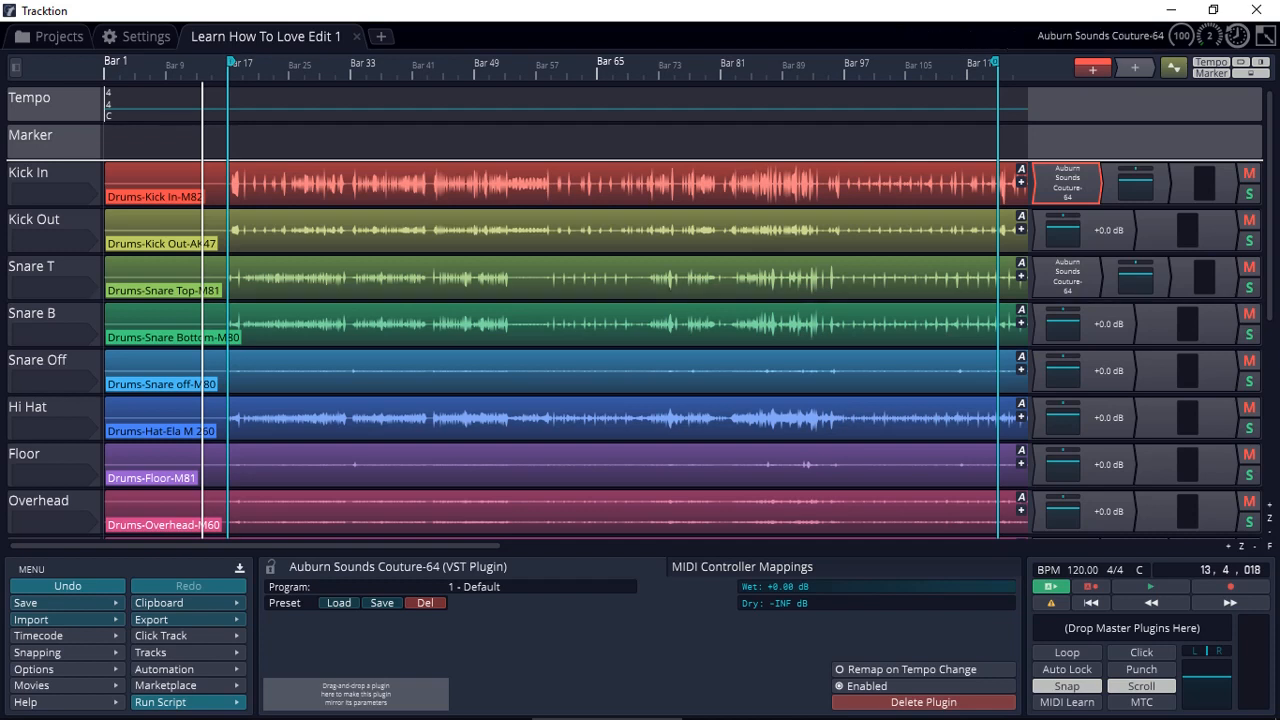
- Switch to Tracktion, open the Couture plugin on the Kick In track, and reset its Sharpen control
{"action": "left_click_drag", "start_coordinate": [1271, 286], "coordinate": [1269, 316]}
{"action": "double_click", "coordinate": [1069, 183]}
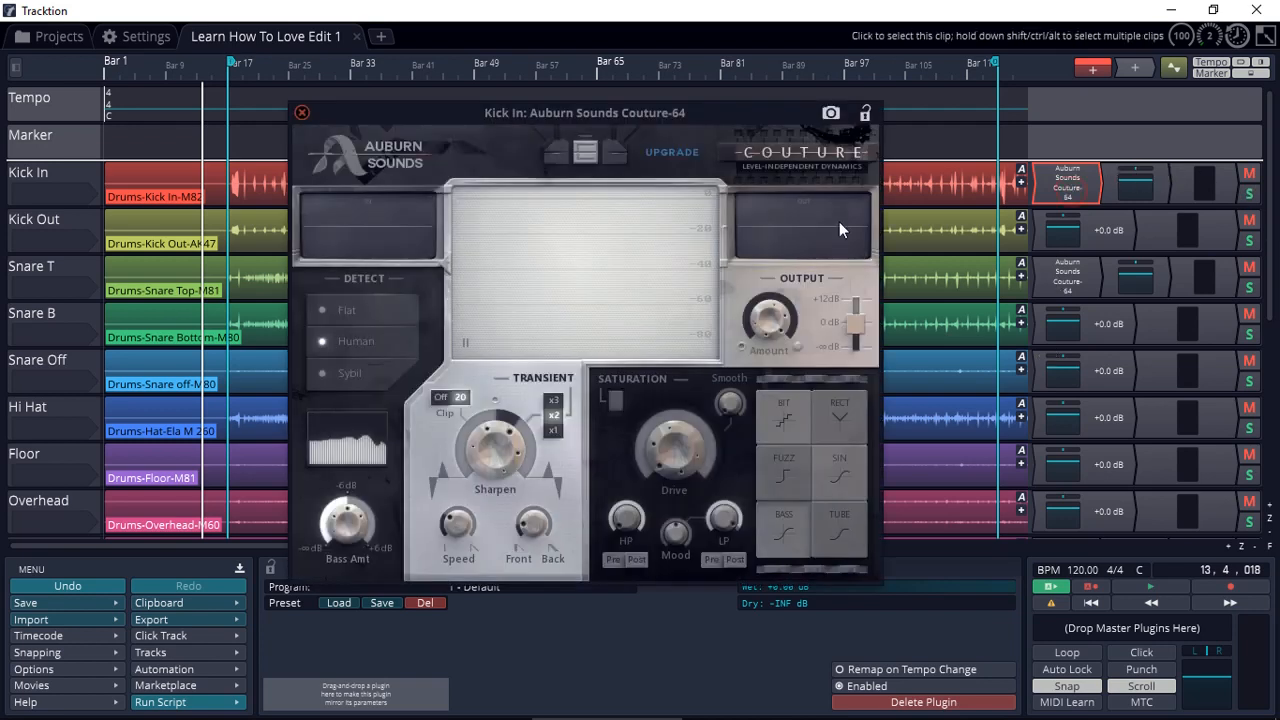
{"action": "left_click_drag", "start_coordinate": [726, 123], "coordinate": [904, 115]}
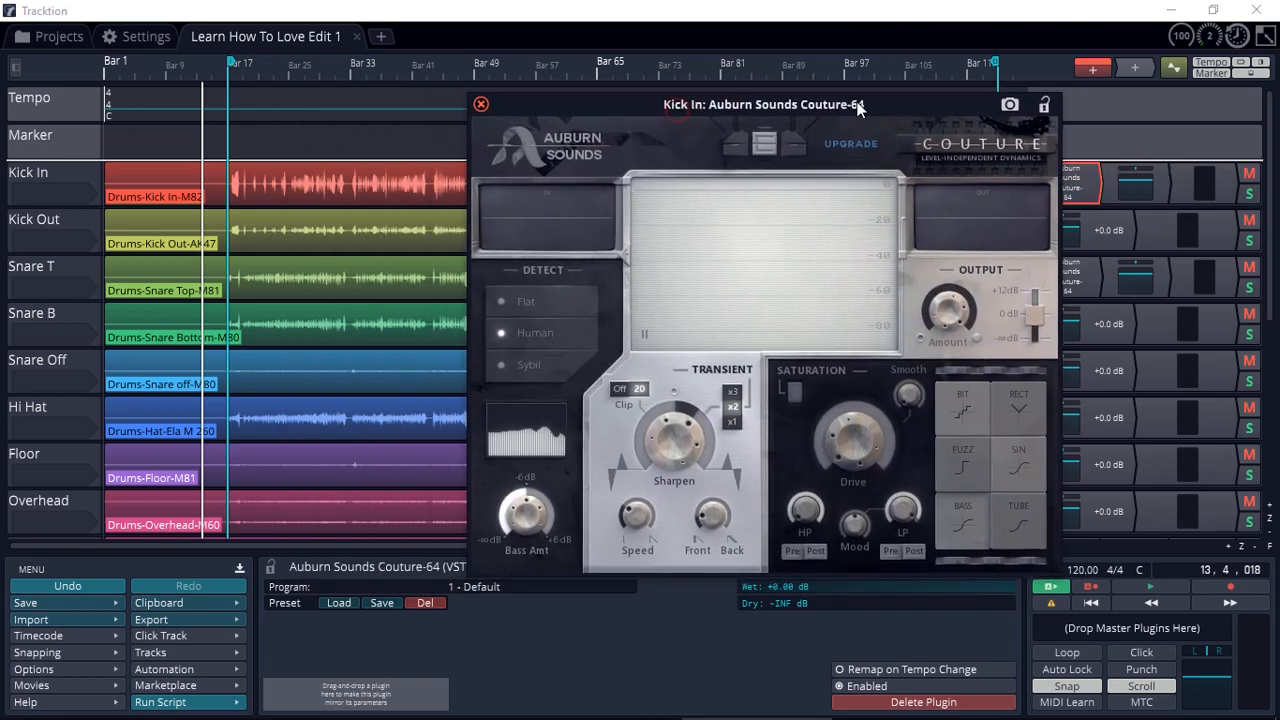
{"action": "double_click", "coordinate": [665, 446]}
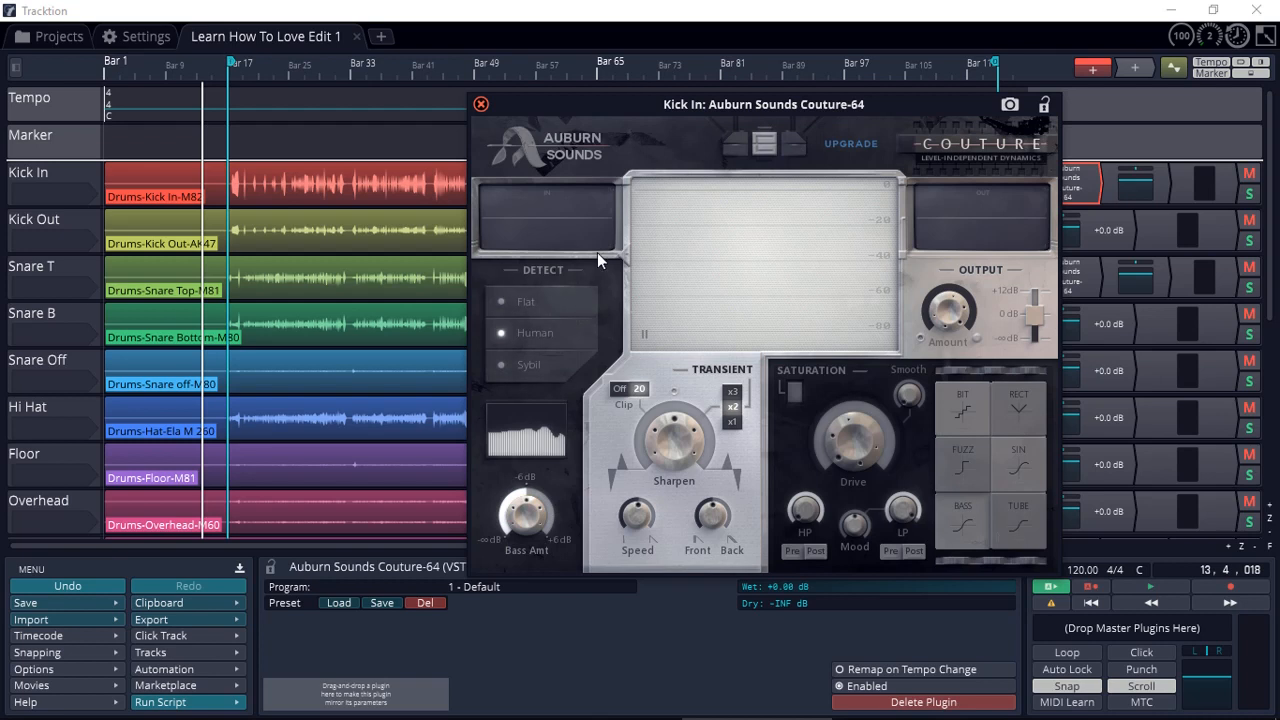
- Try the Human and Sybil detection modes in the Kick In plugin, and set Detect to Flat
{"action": "left_click", "coordinate": [537, 304]}
{"action": "left_click", "coordinate": [532, 336]}
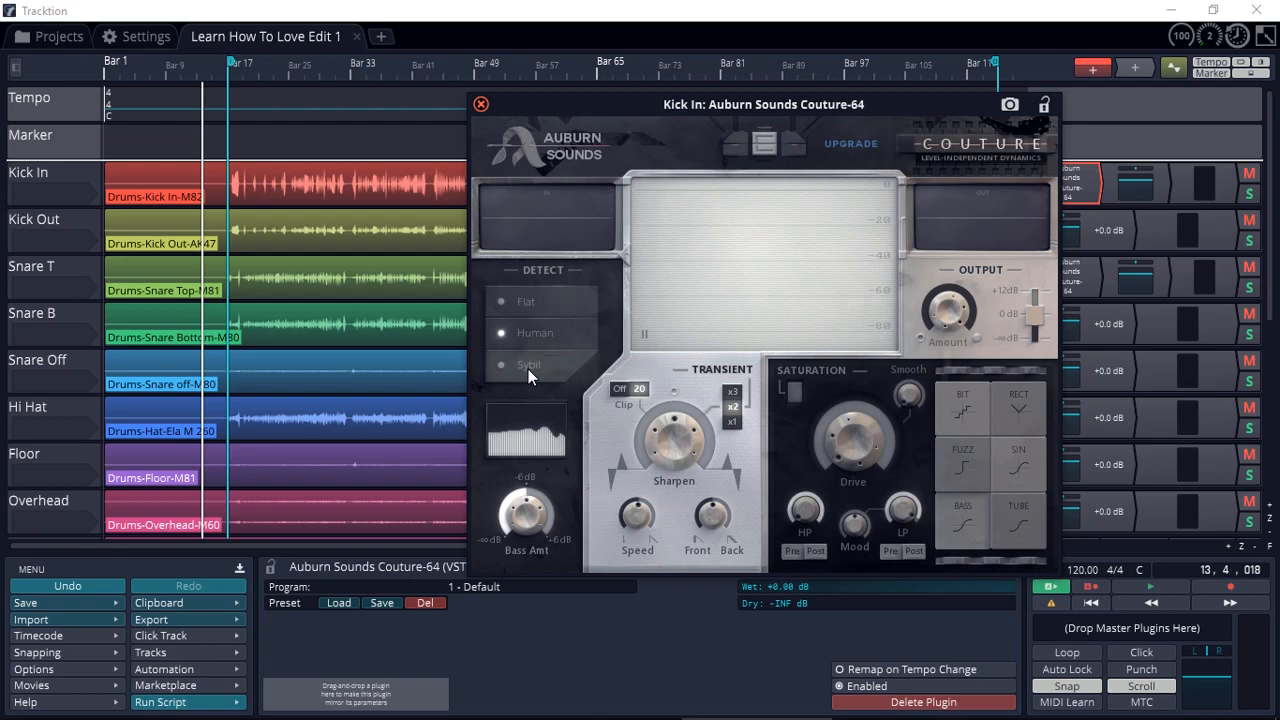
{"action": "left_click", "coordinate": [528, 369]}
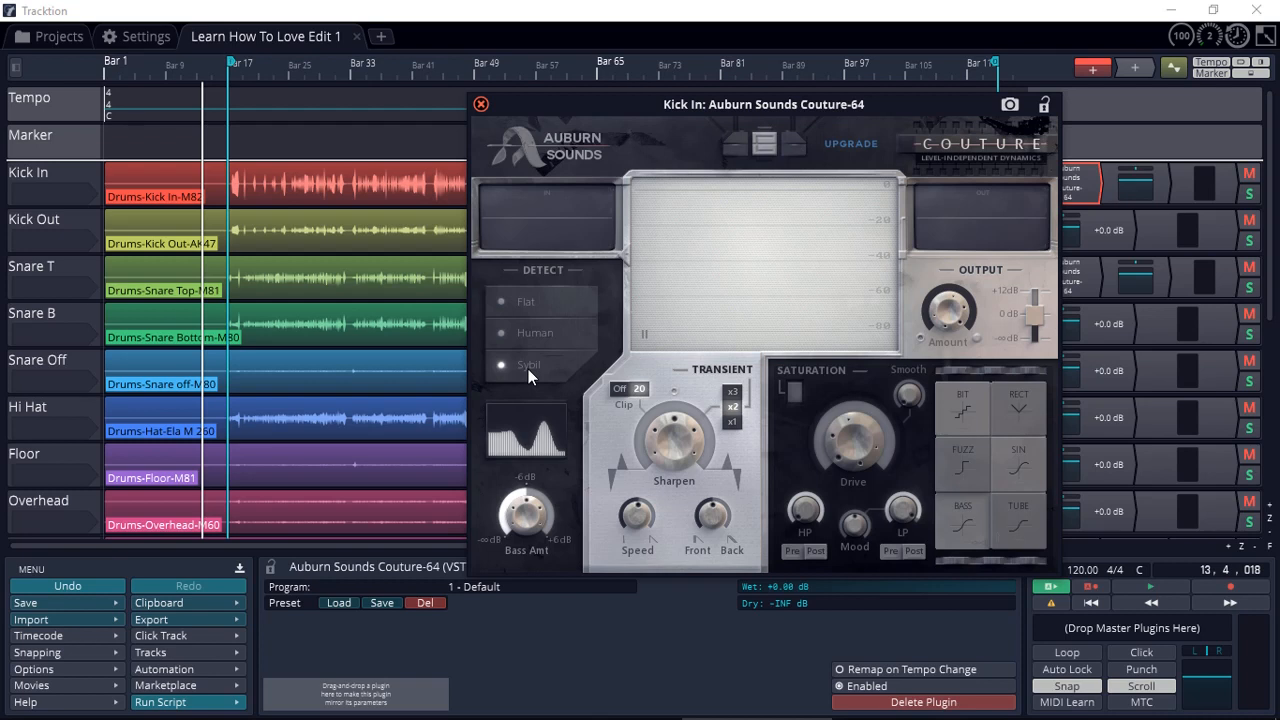
{"action": "left_click", "coordinate": [530, 300]}
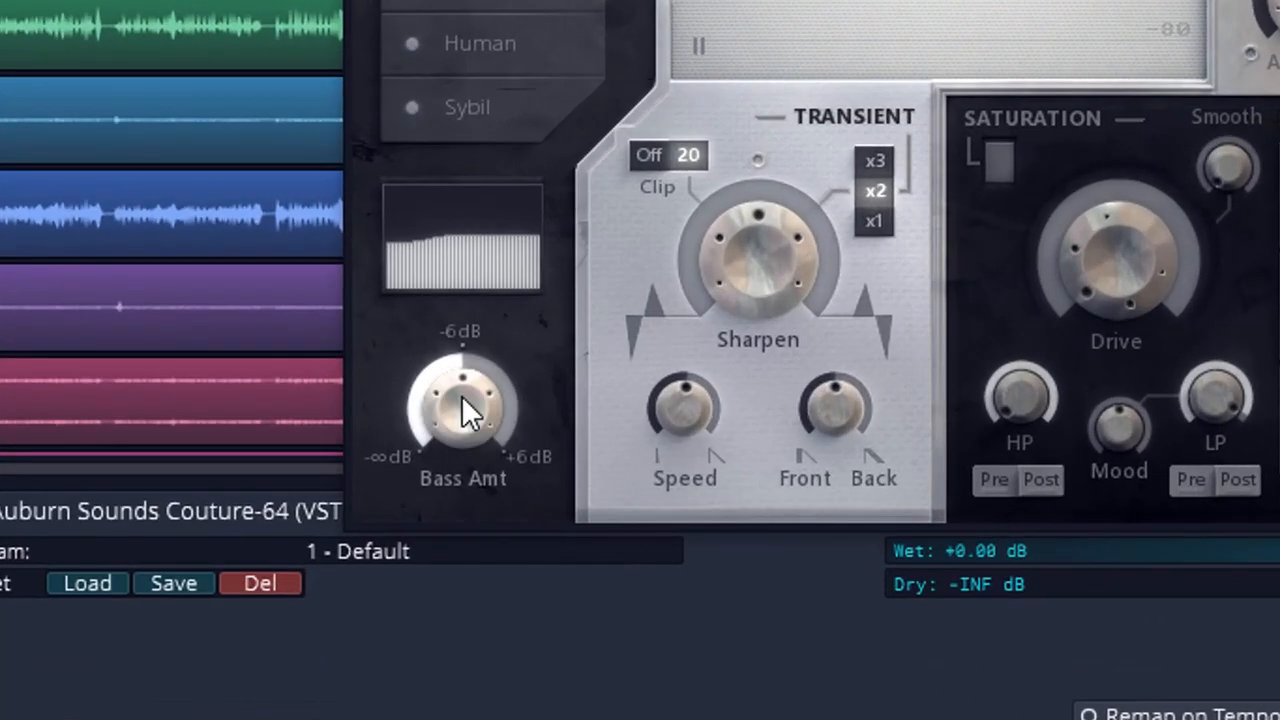
- Sweep the detector's Bass Amt up to 6.0 dB and back down to -6 dB
{"action": "left_click_drag", "start_coordinate": [461, 395], "coordinate": [538, 43]}
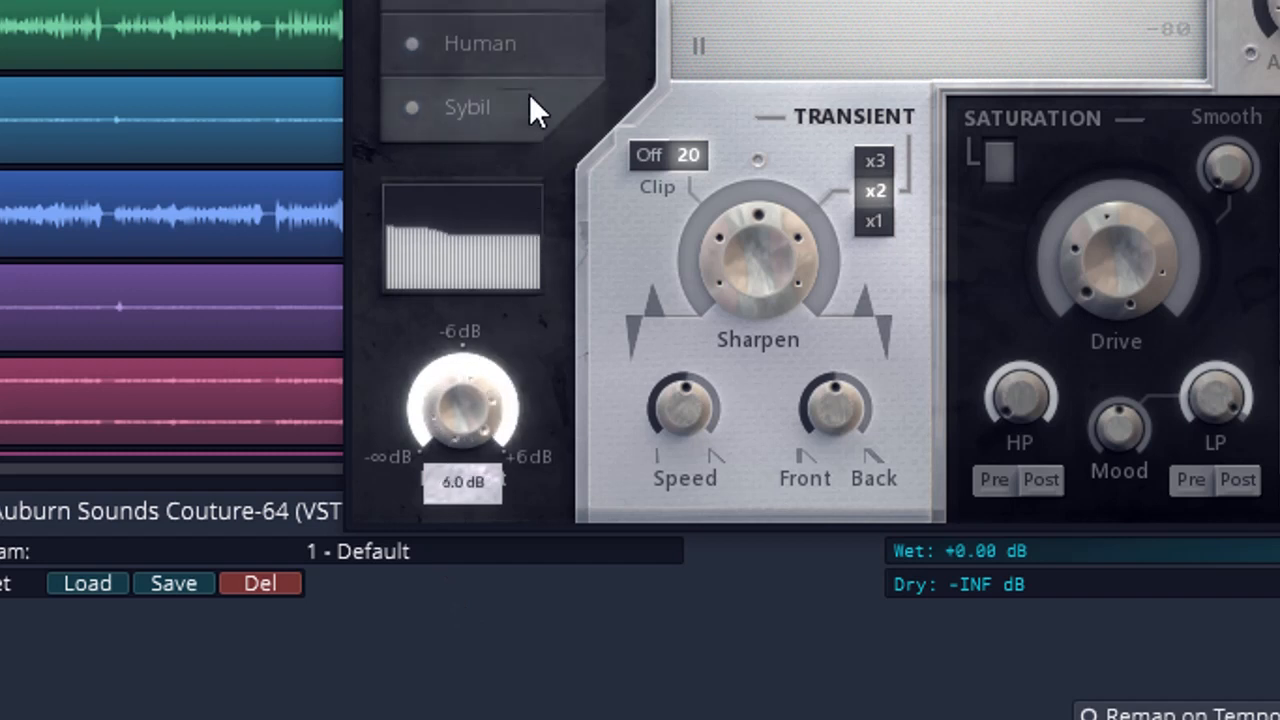
{"action": "left_click_drag", "start_coordinate": [445, 386], "coordinate": [456, 594]}
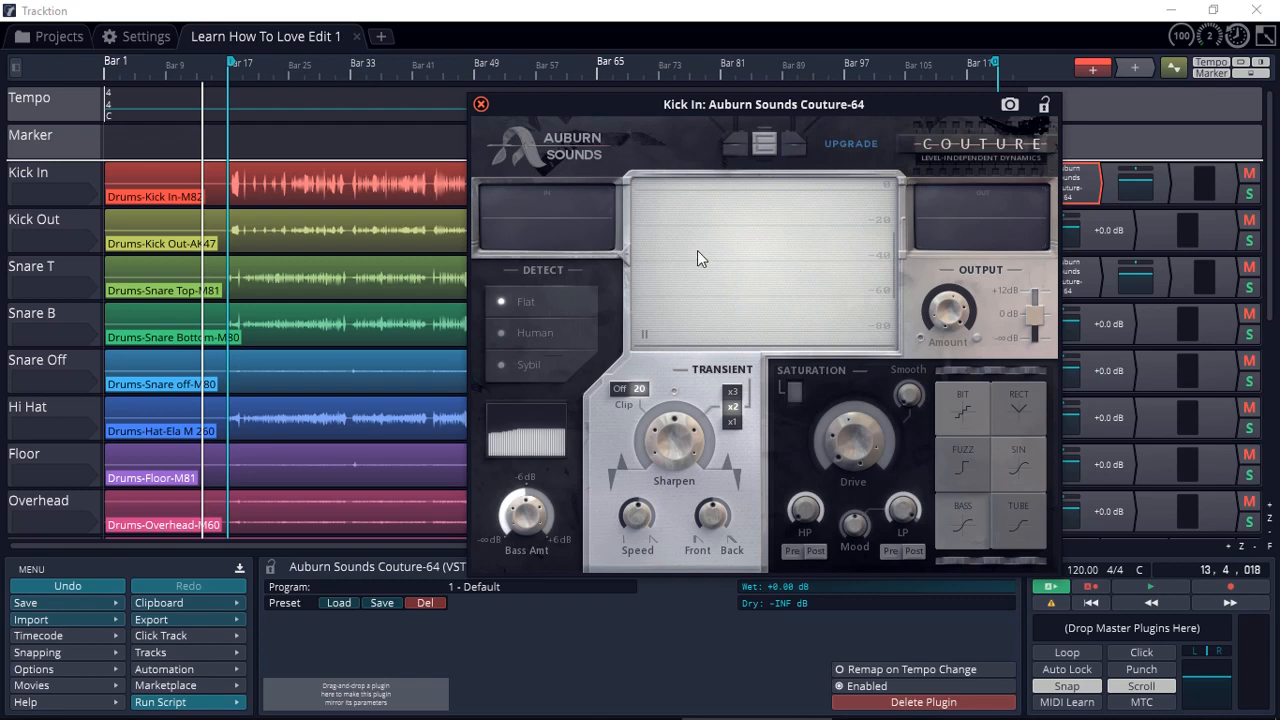
{"action": "left_click", "coordinate": [552, 226]}
{"action": "left_click", "coordinate": [545, 225]}
{"action": "left_click", "coordinate": [555, 222]}
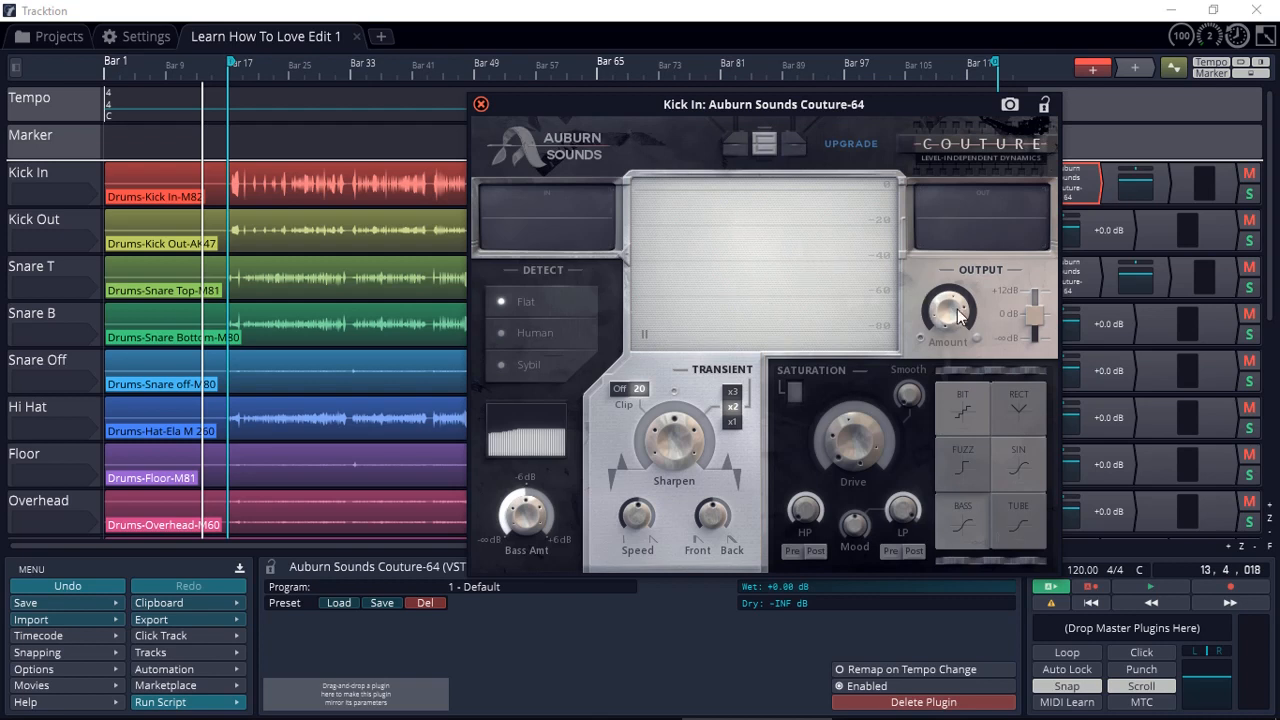
- Sweep the output Amount down to 0% and back up, and try out the output level and Front/Back controls
{"action": "left_click_drag", "start_coordinate": [941, 317], "coordinate": [956, 526]}
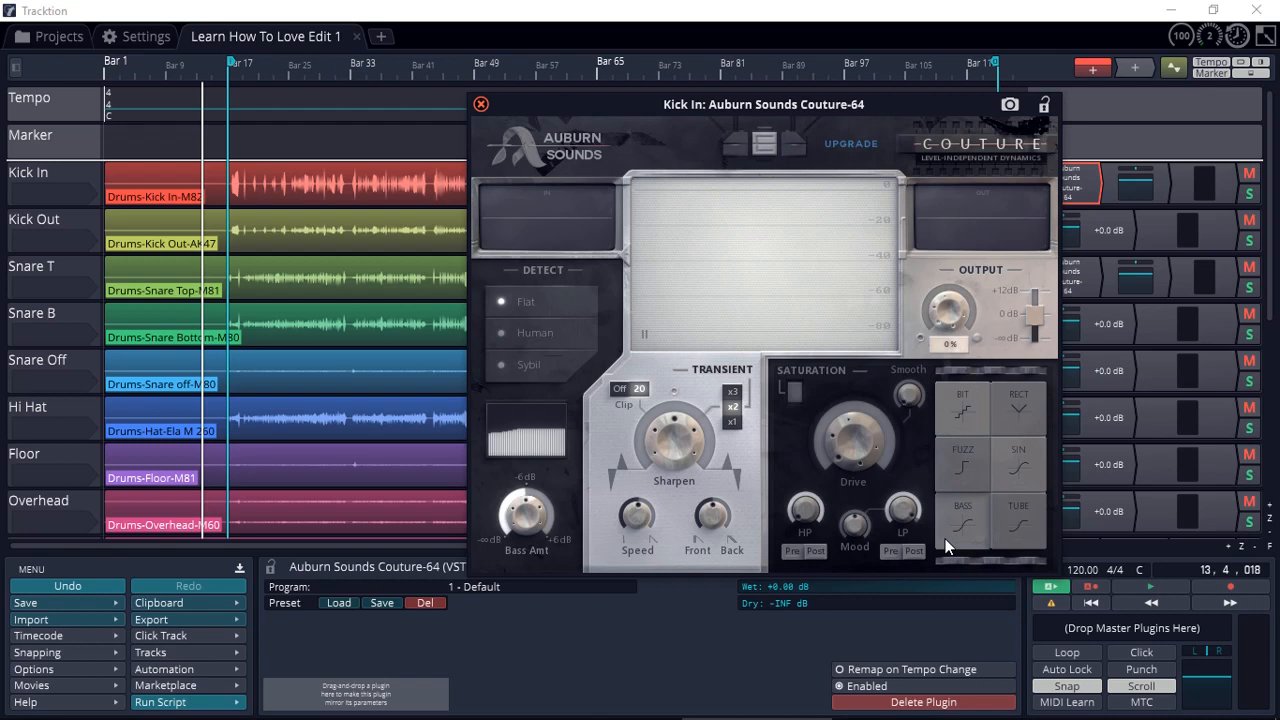
{"action": "left_click_drag", "start_coordinate": [948, 546], "coordinate": [957, 271]}
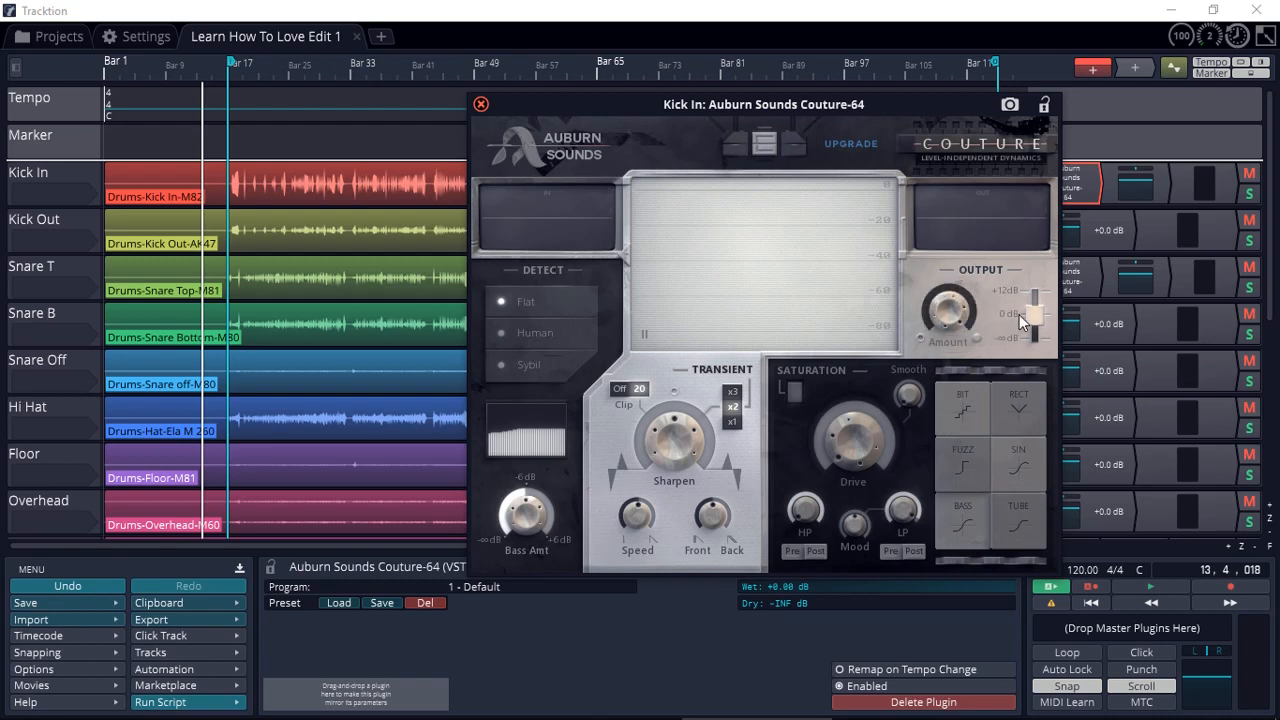
{"action": "mouse_move", "coordinate": [1037, 314]}
{"action": "left_click_drag", "start_coordinate": [1037, 270], "coordinate": [1035, 317]}
{"action": "left_click_drag", "start_coordinate": [715, 520], "coordinate": [747, 385]}
- Move the plugin window off the mixer controls and play the soloed Kick In track from bar 15
{"action": "scroll", "coordinate": [370, 280], "scroll_direction": "down", "scroll_amount": 3}
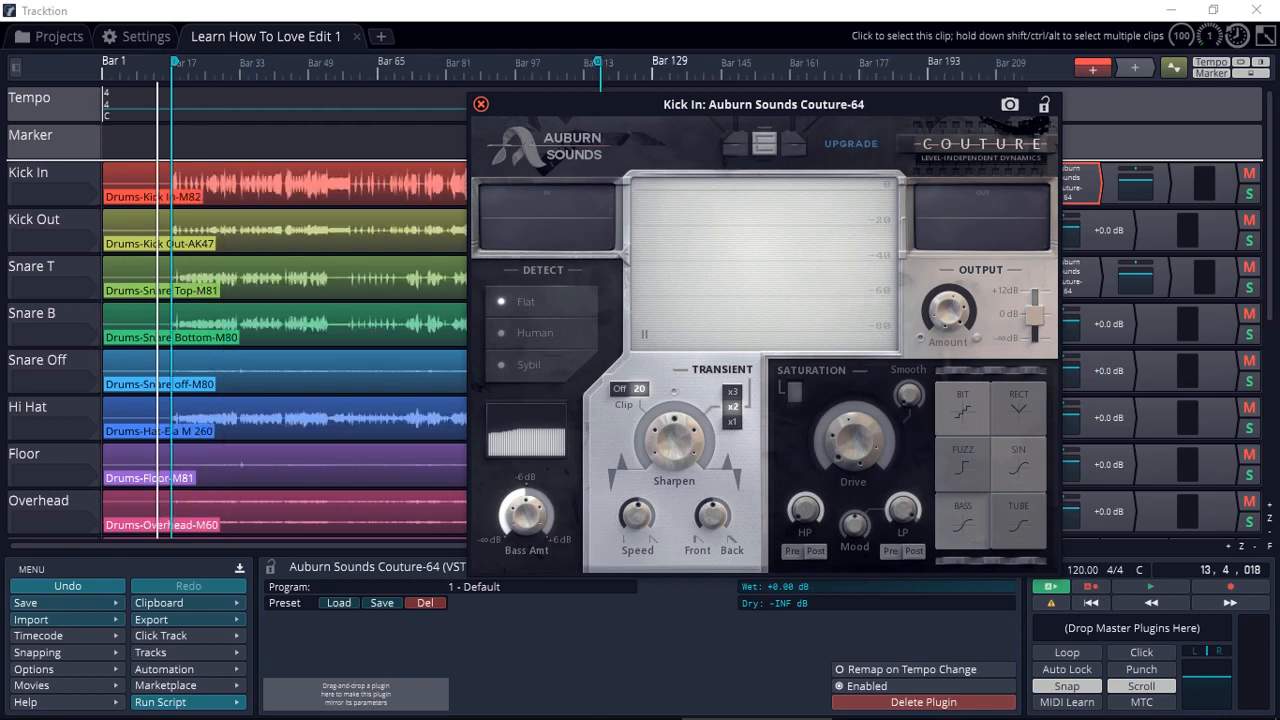
{"action": "left_click_drag", "start_coordinate": [917, 103], "coordinate": [824, 146]}
{"action": "left_click", "coordinate": [1148, 587]}
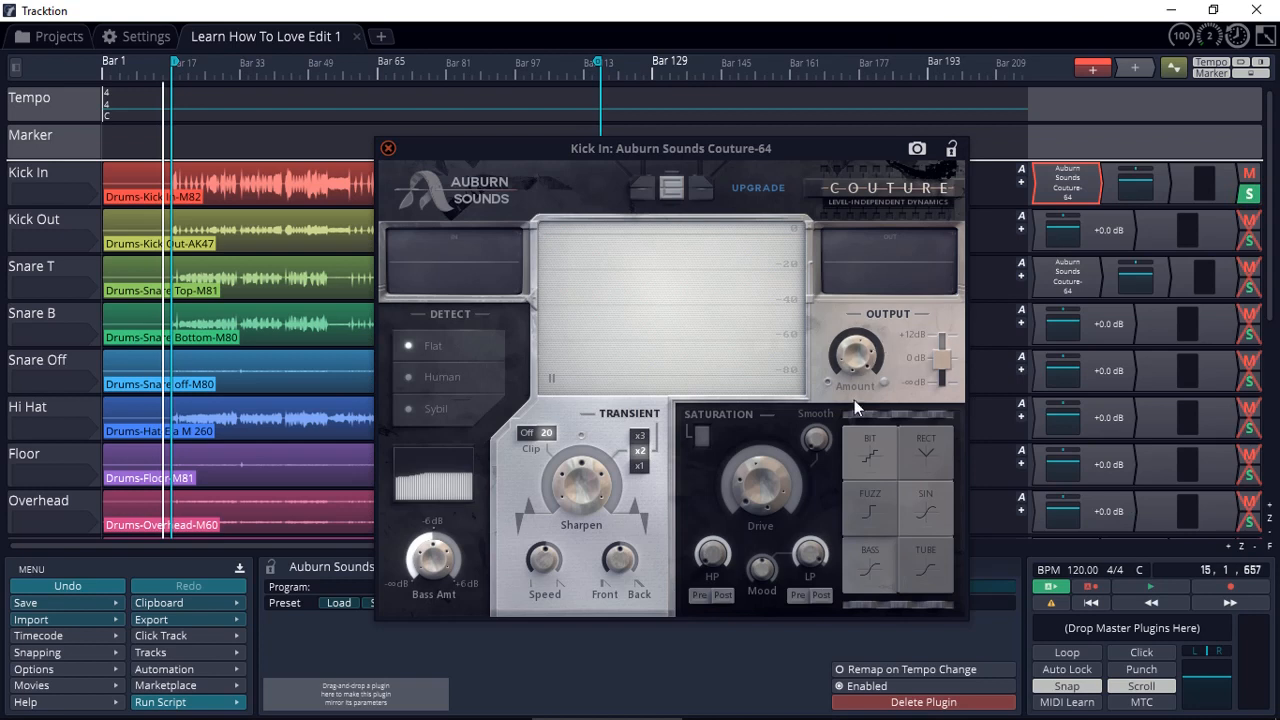
{"action": "left_click", "coordinate": [1091, 603]}
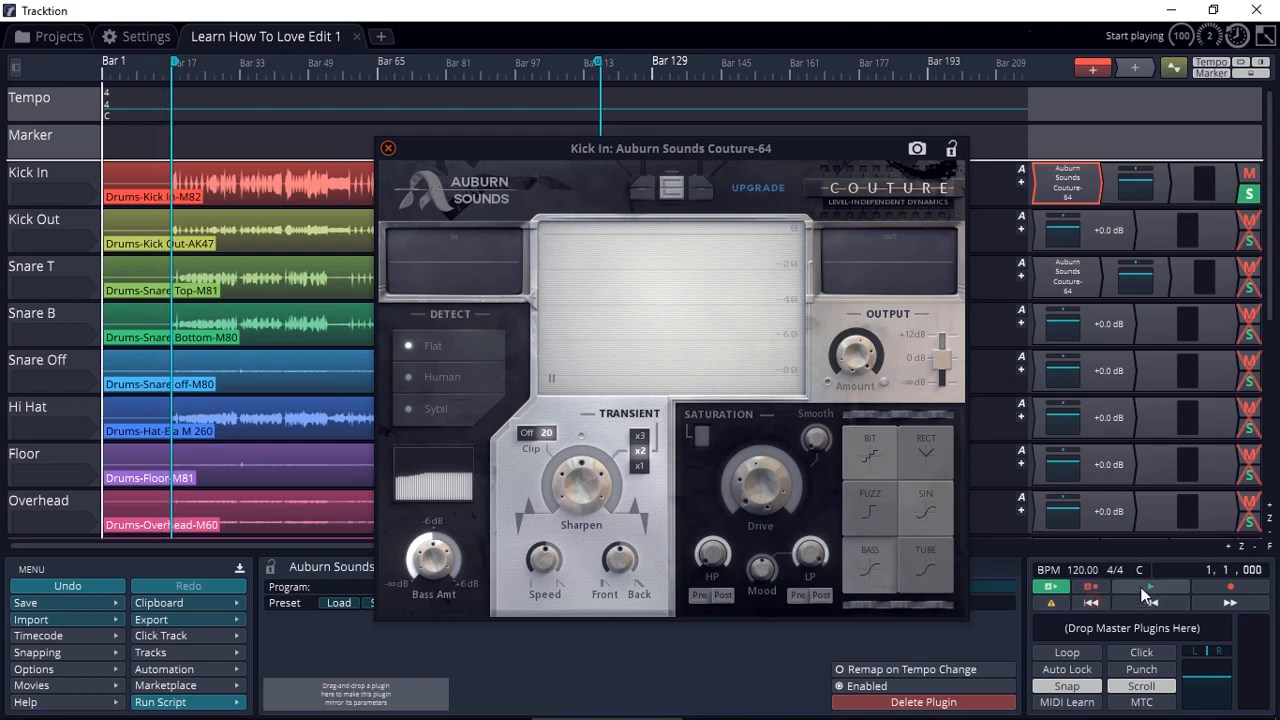
{"action": "left_click", "coordinate": [165, 139]}
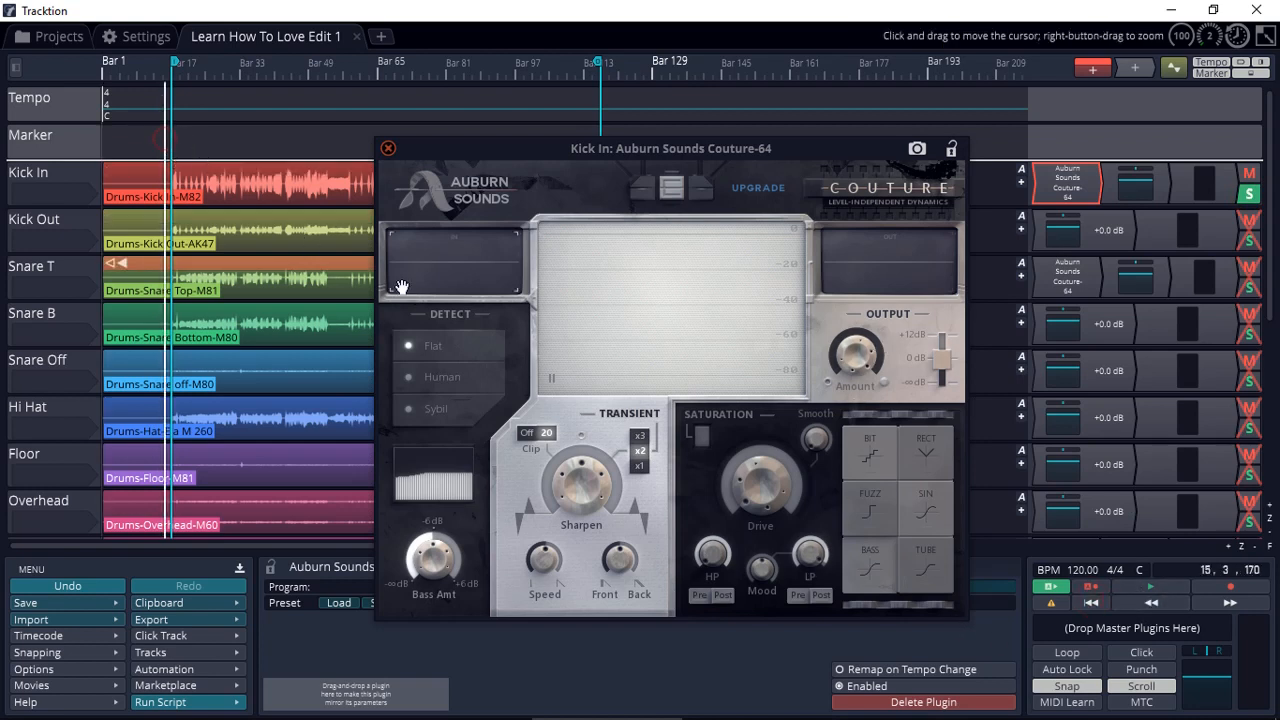
{"action": "left_click", "coordinate": [1151, 585]}
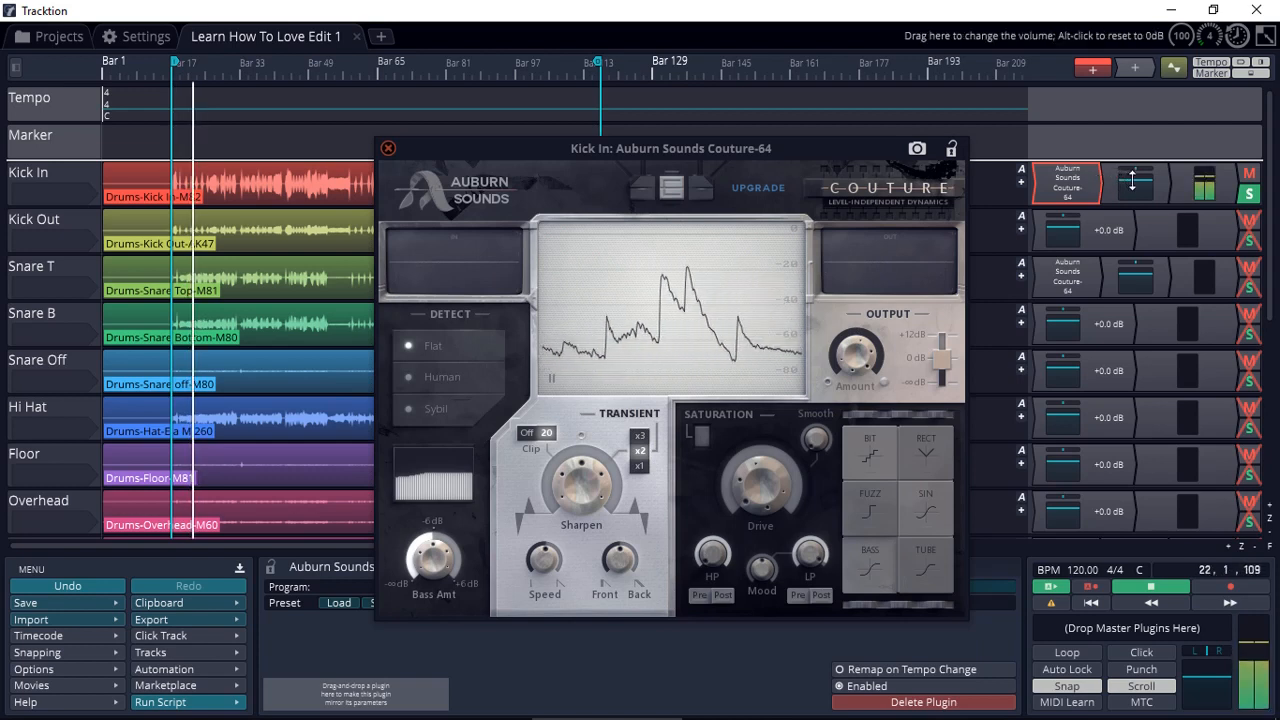
- Try raised and lowered Sharpen settings on the Kick In track during playback
{"action": "left_click_drag", "start_coordinate": [945, 336], "coordinate": [946, 342]}
{"action": "mouse_move", "coordinate": [573, 496]}
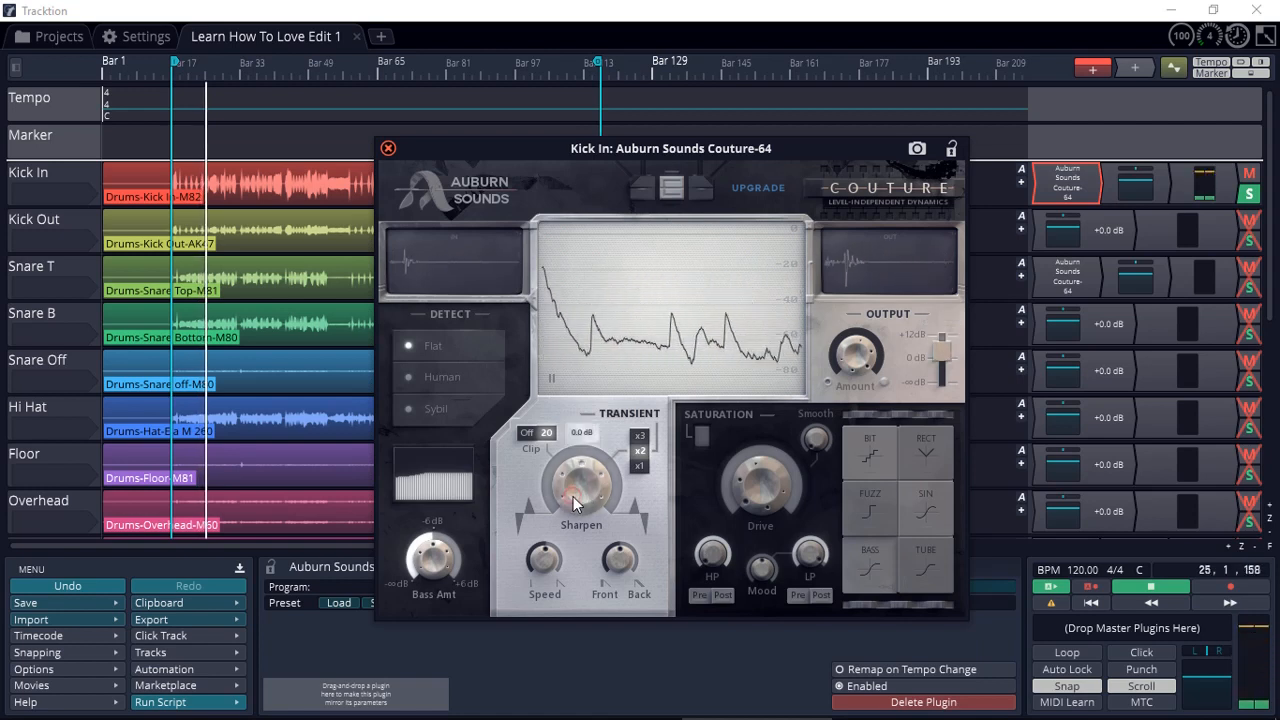
{"action": "left_click_drag", "start_coordinate": [573, 496], "coordinate": [575, 410]}
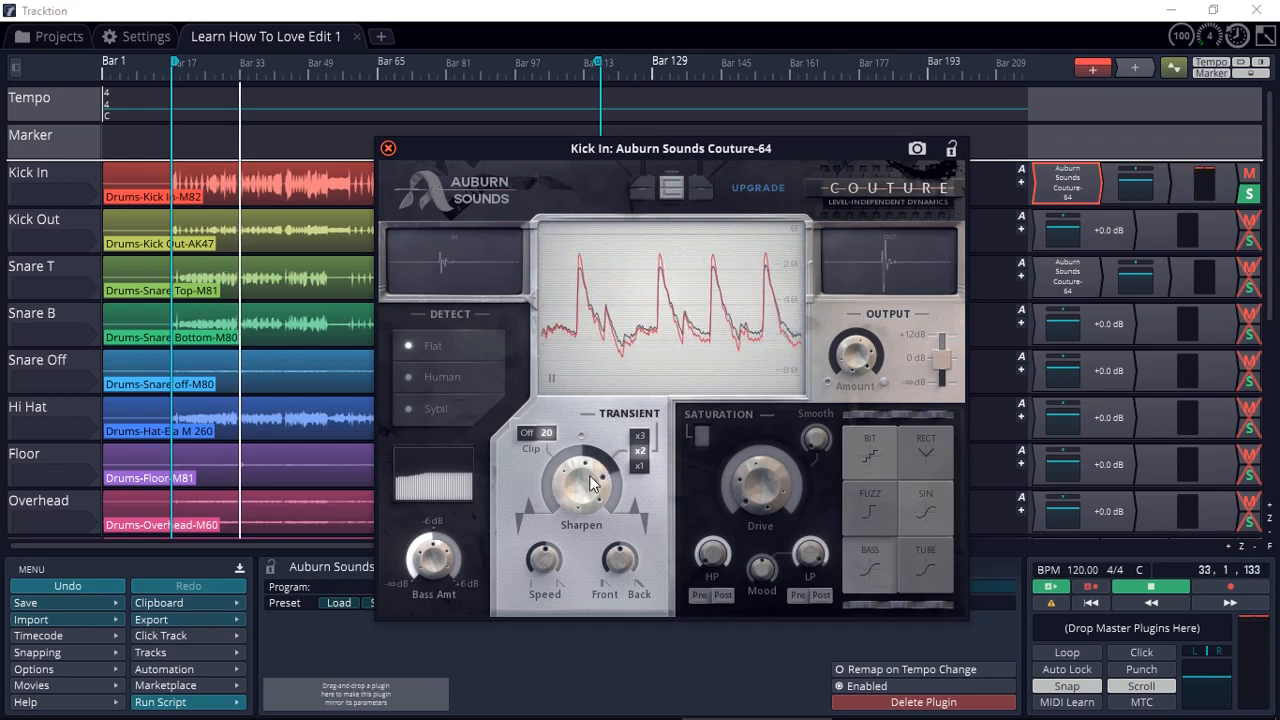
{"action": "left_click_drag", "start_coordinate": [569, 476], "coordinate": [589, 709]}
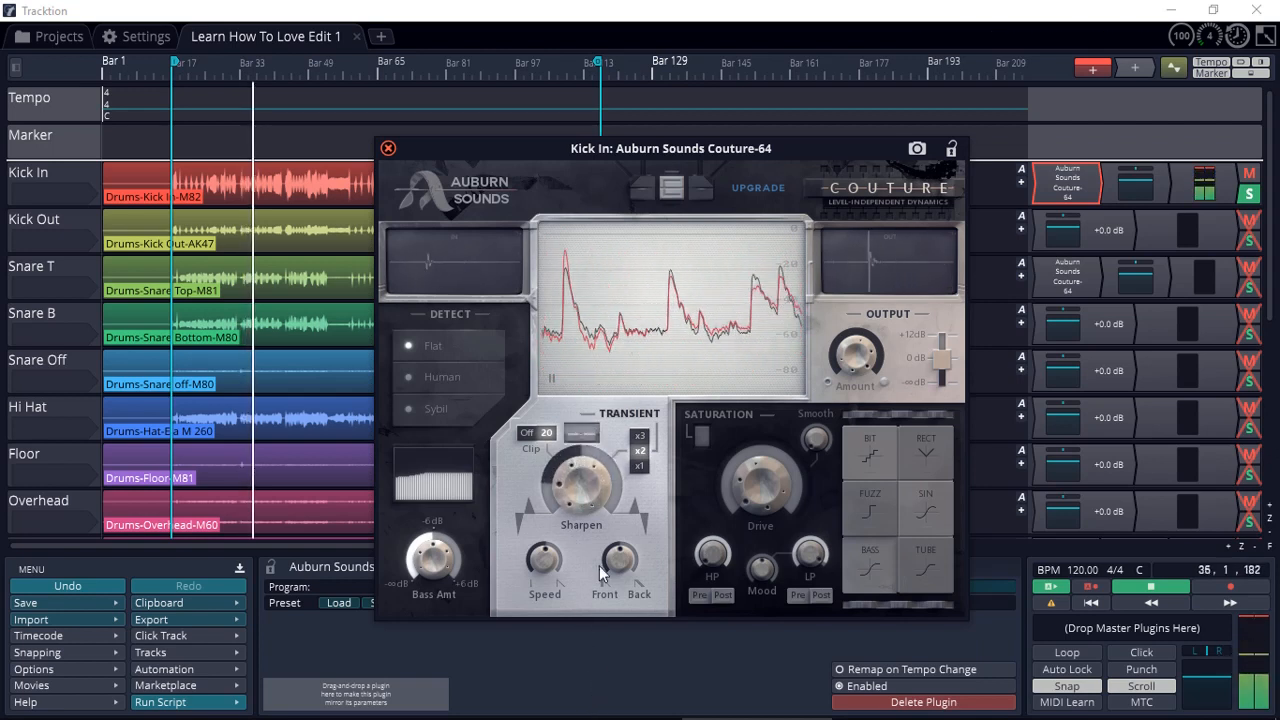
- Raise the Kick In plugin's output level slightly above 0 dB and increase Sharpen, stopping playback when done
{"action": "left_click_drag", "start_coordinate": [943, 357], "coordinate": [944, 342]}
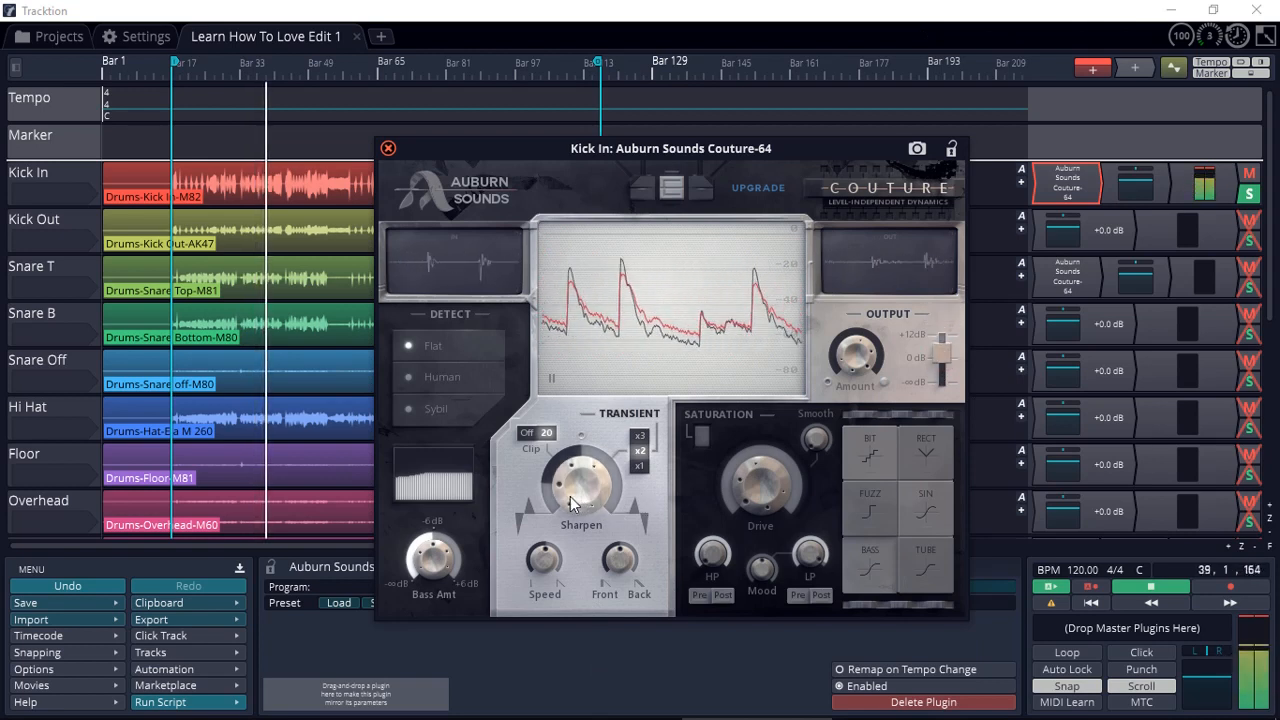
{"action": "left_click_drag", "start_coordinate": [570, 496], "coordinate": [576, 380]}
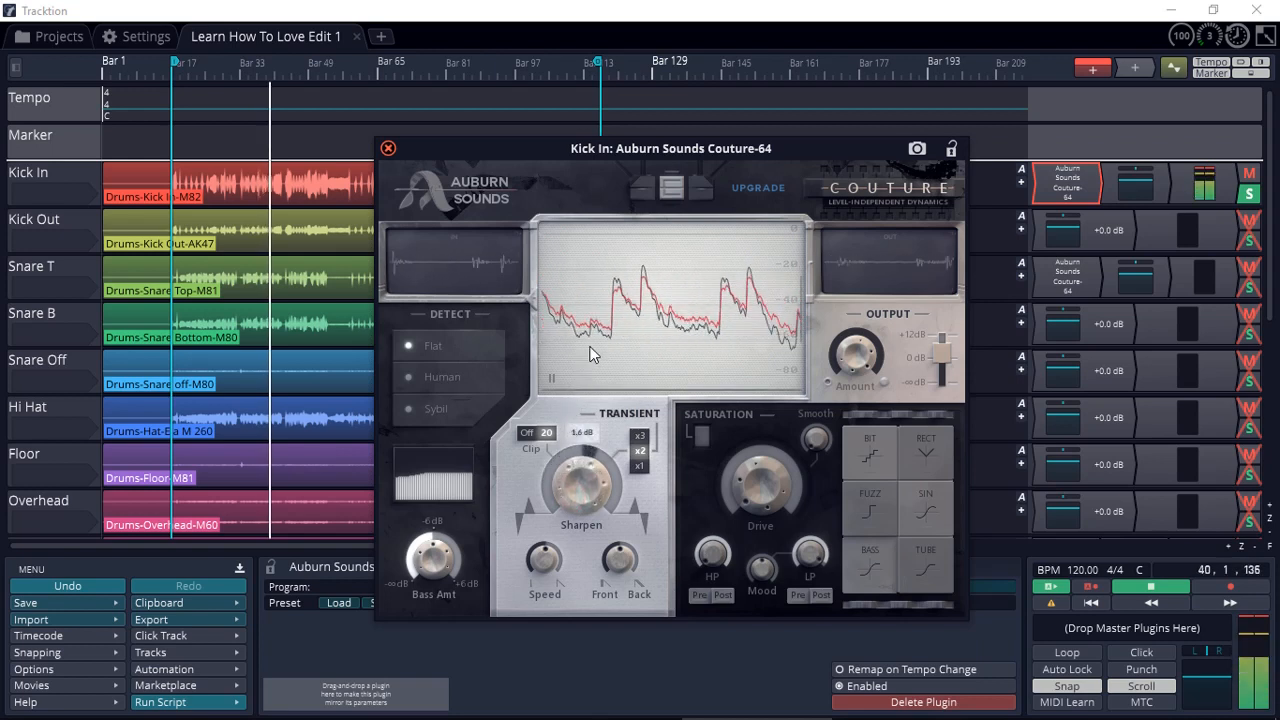
{"action": "left_click_drag", "start_coordinate": [595, 302], "coordinate": [595, 299]}
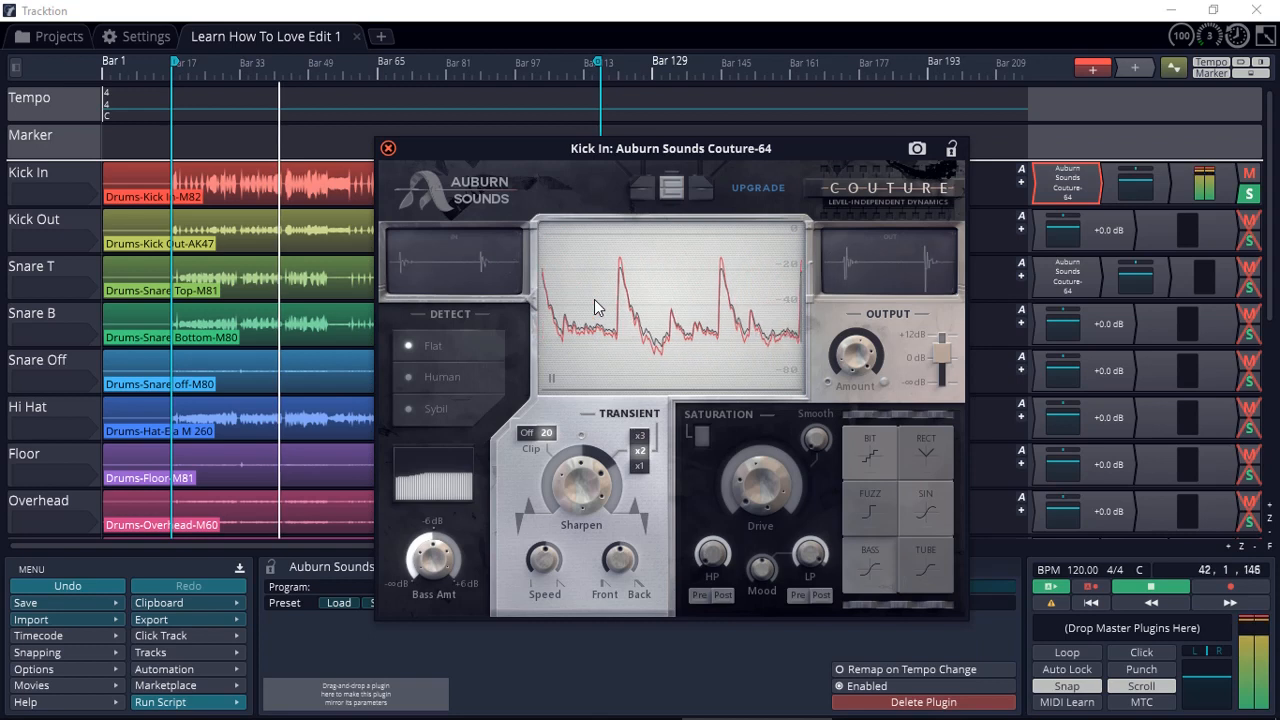
{"action": "left_click", "coordinate": [1152, 584]}
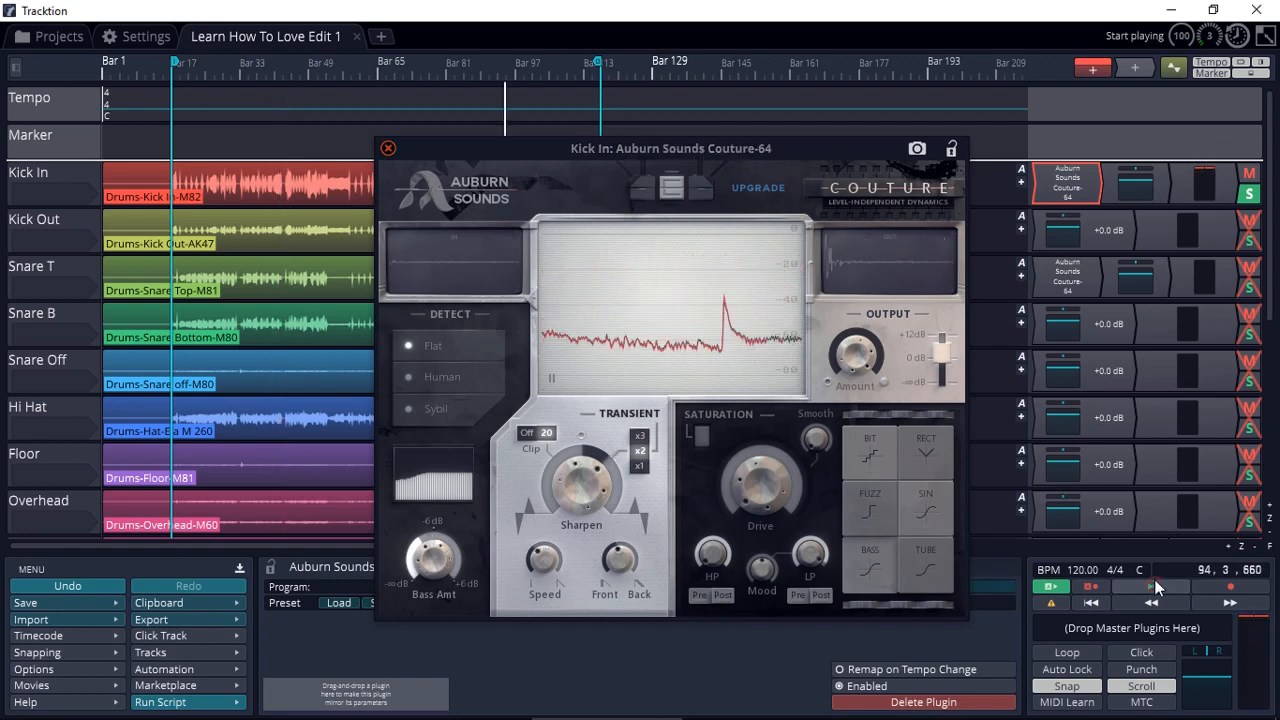
- Return the playhead to bar 15 and replace the Kick In plugin window with the Snare T track's Couture window
{"action": "left_click", "coordinate": [389, 149]}
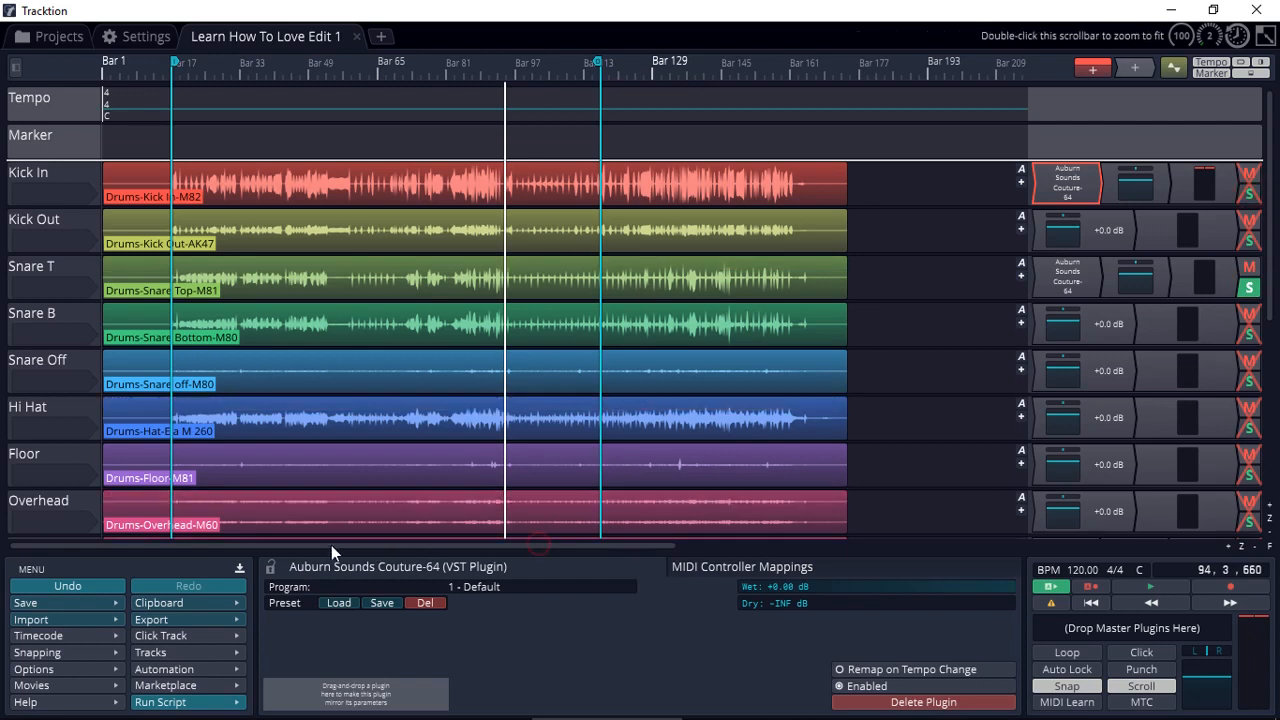
{"action": "left_click", "coordinate": [166, 136]}
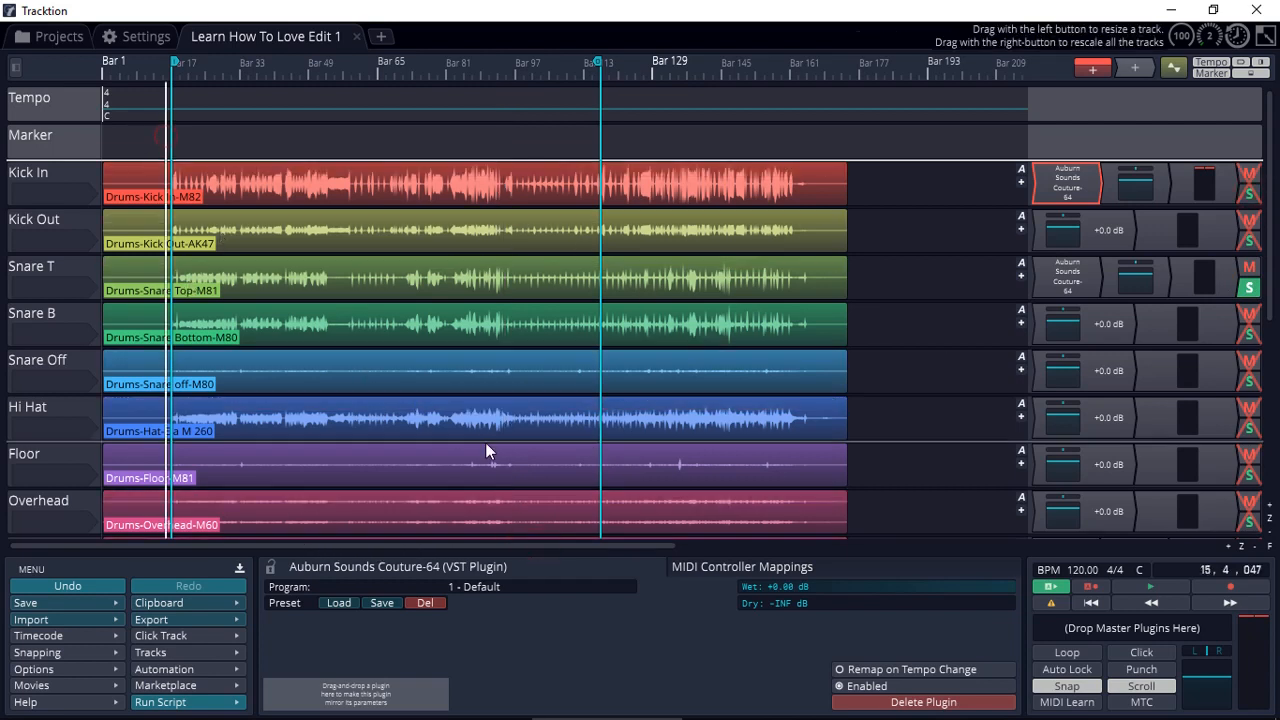
{"action": "double_click", "coordinate": [1070, 279]}
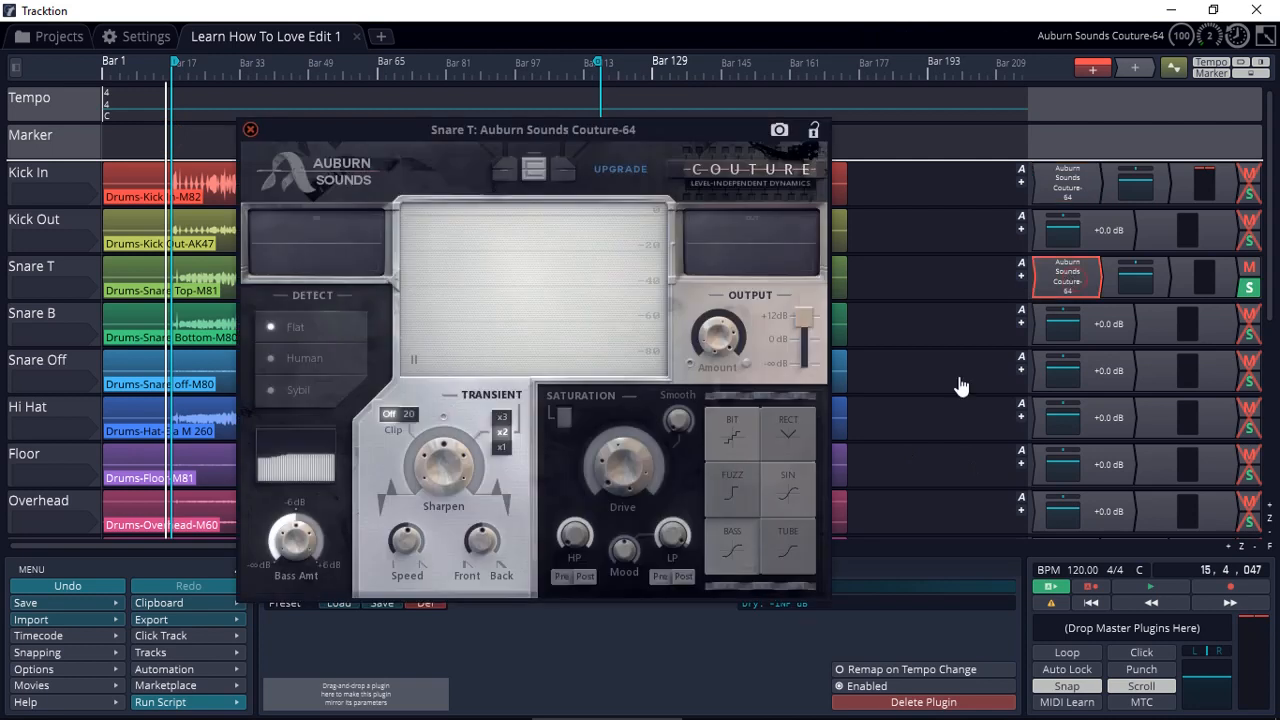
{"action": "left_click_drag", "start_coordinate": [574, 129], "coordinate": [766, 85]}
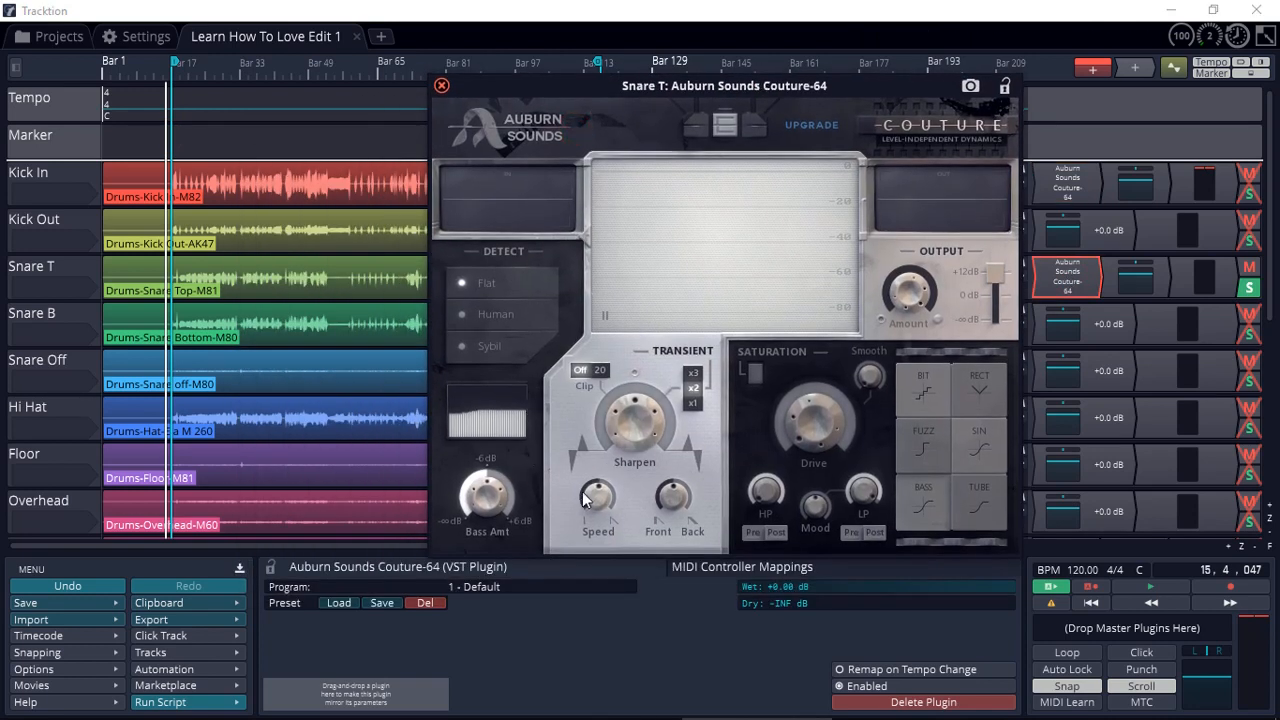
- Play the soloed Snare T track and try raised and lowered Sharpen settings, ending at about 5.8 dB
{"action": "left_click", "coordinate": [1125, 583]}
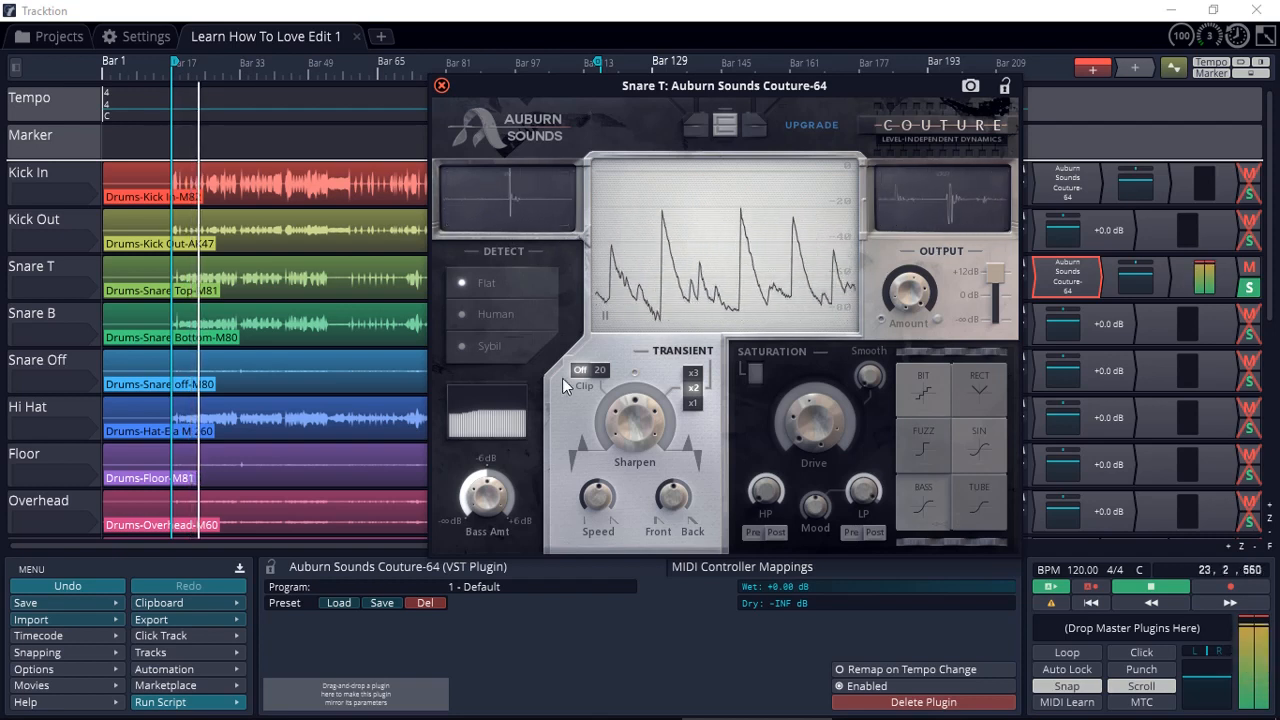
{"action": "left_click_drag", "start_coordinate": [638, 441], "coordinate": [640, 341]}
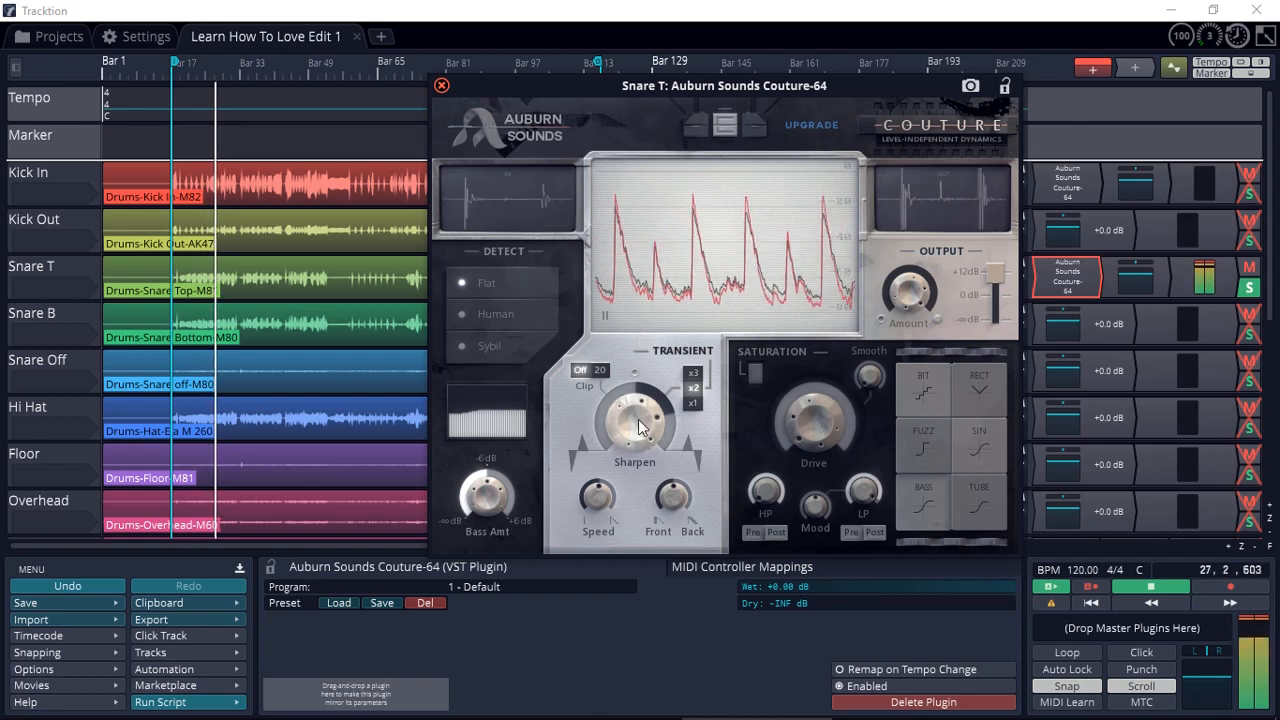
{"action": "left_click_drag", "start_coordinate": [627, 420], "coordinate": [643, 630]}
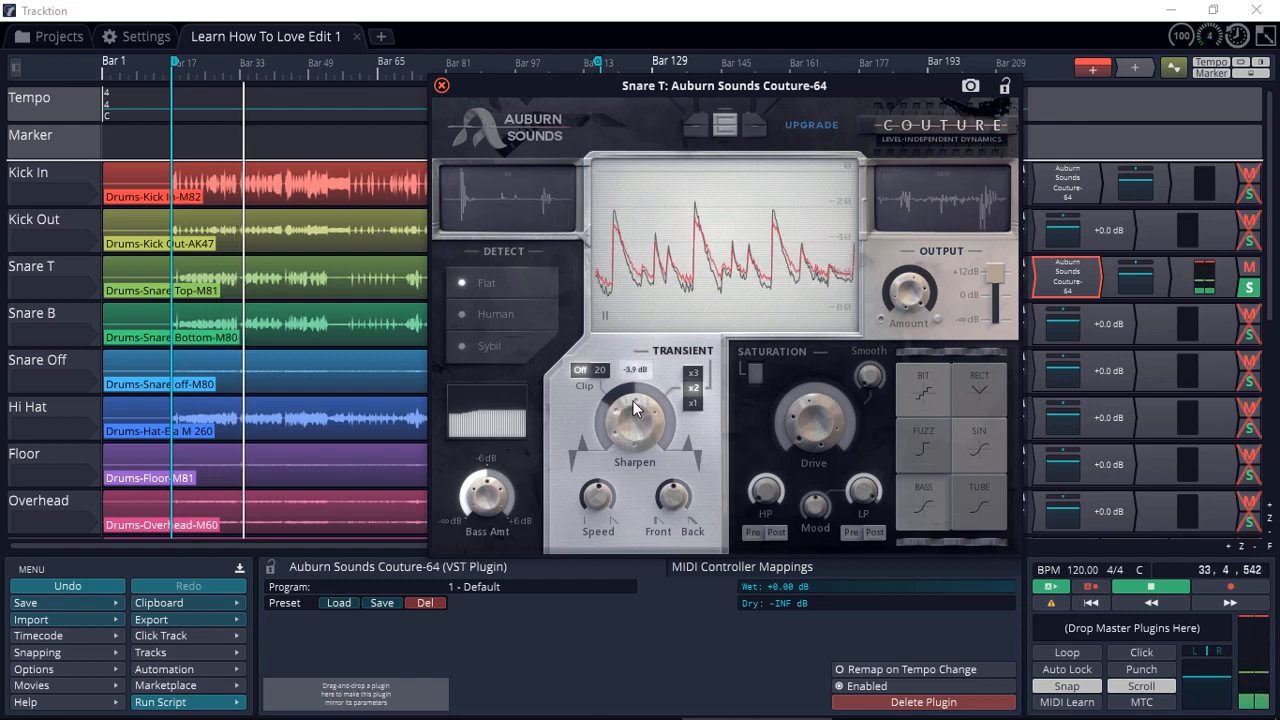
{"action": "left_click_drag", "start_coordinate": [628, 424], "coordinate": [640, 305]}
{"action": "left_click_drag", "start_coordinate": [638, 246], "coordinate": [637, 209]}
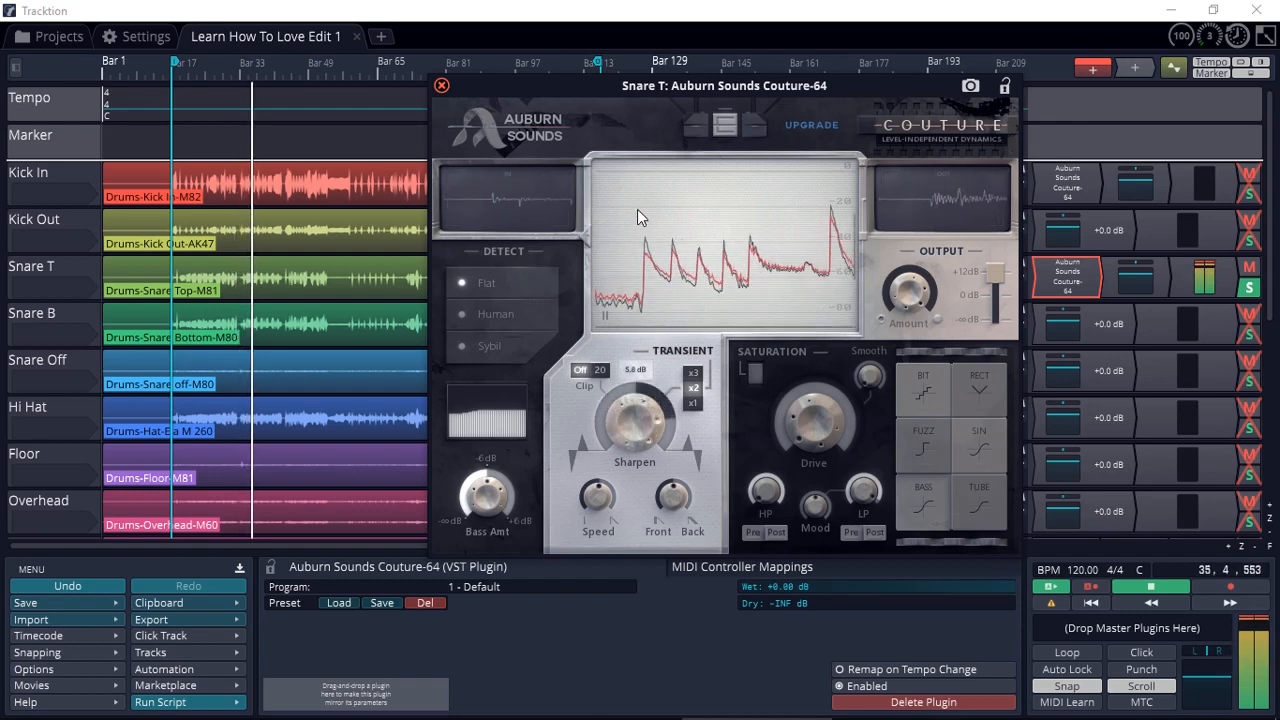
- Try different Front/Back balance, Speed and Sharpen settings in the Snare T plugin while the track plays
{"action": "left_click_drag", "start_coordinate": [665, 503], "coordinate": [686, 307]}
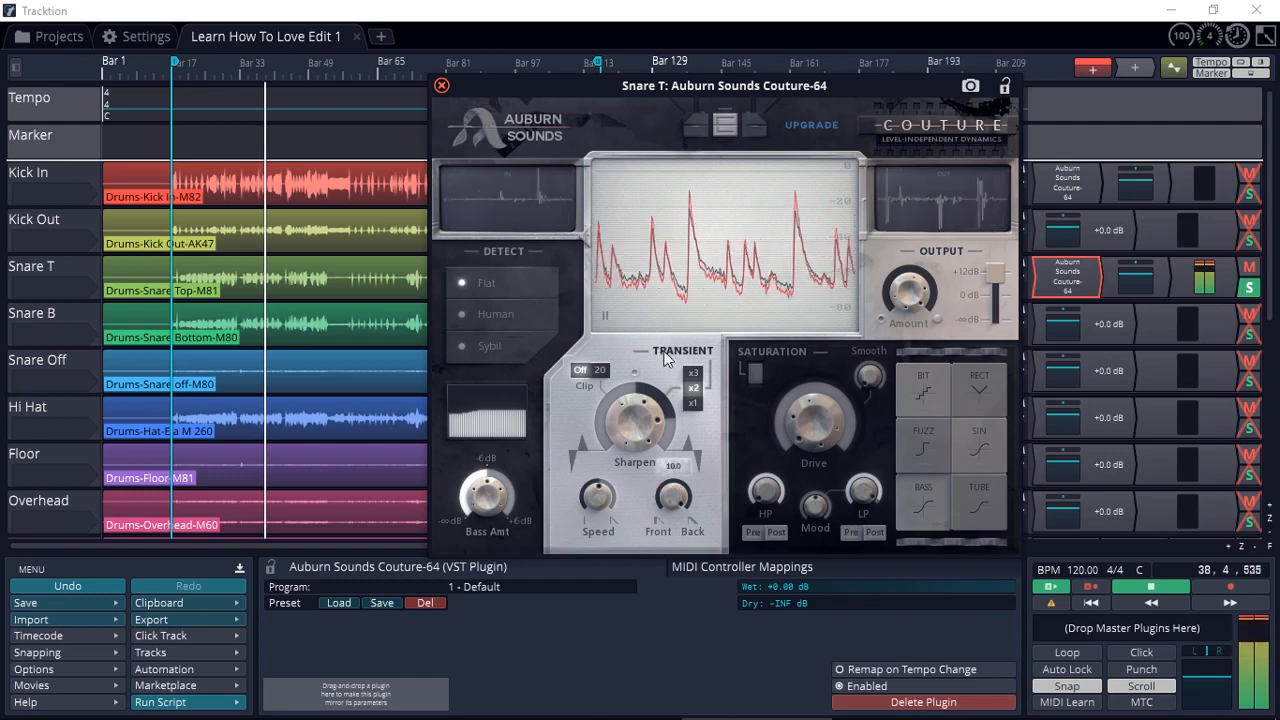
{"action": "left_click_drag", "start_coordinate": [670, 500], "coordinate": [673, 603]}
{"action": "left_click_drag", "start_coordinate": [638, 408], "coordinate": [633, 447]}
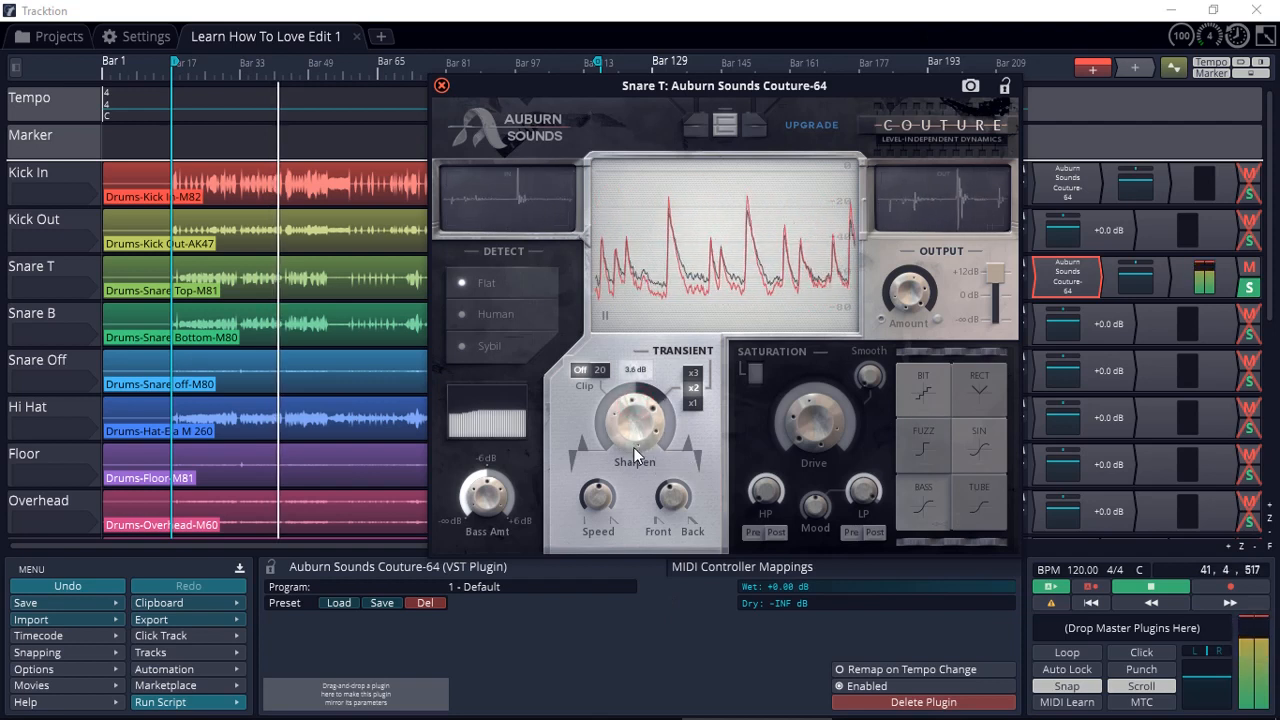
{"action": "left_click_drag", "start_coordinate": [594, 490], "coordinate": [577, 565]}
{"action": "left_click_drag", "start_coordinate": [620, 434], "coordinate": [645, 362]}
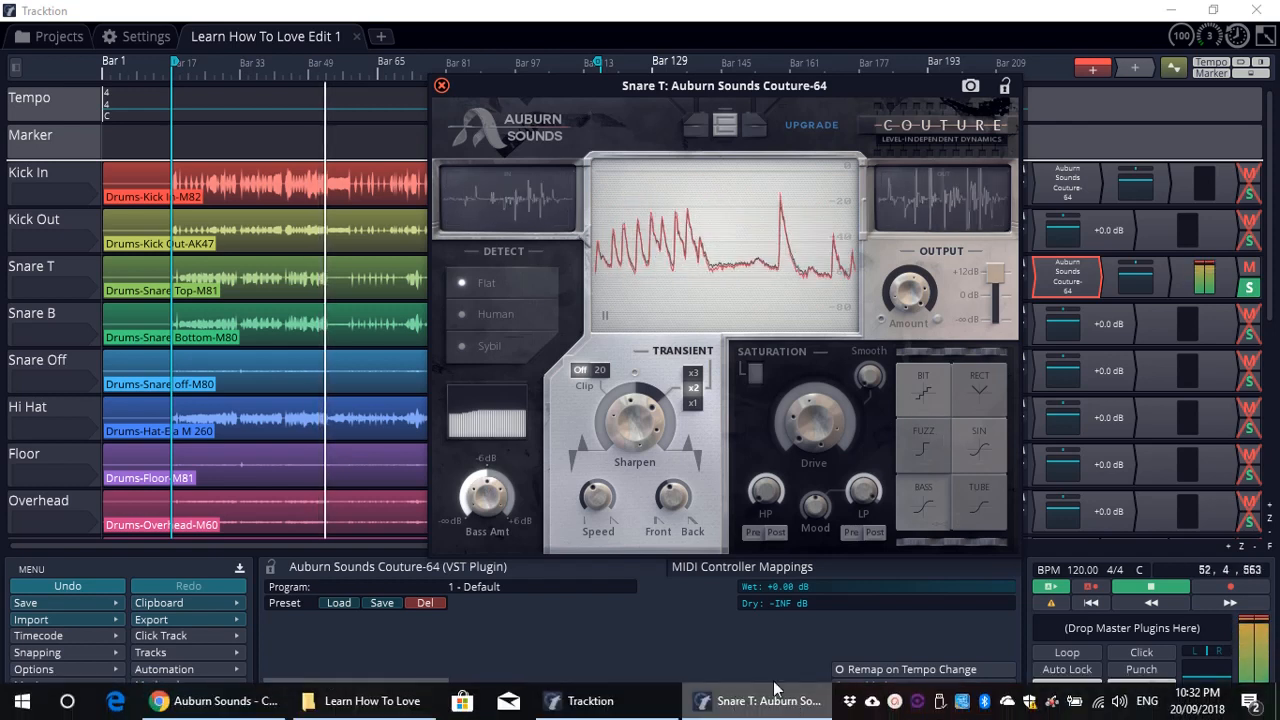
- Close the Snare T plugin window, solo the Bass Mic track instead and open its Couture window
{"action": "left_click", "coordinate": [441, 86]}
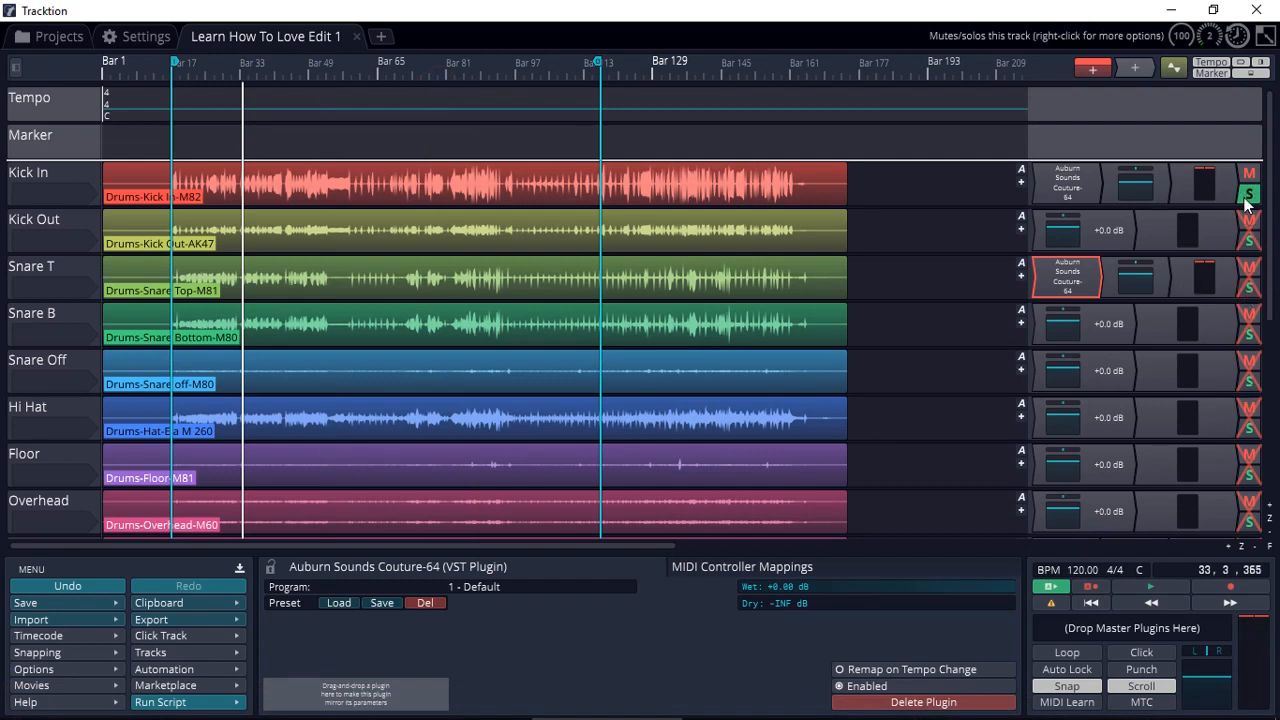
{"action": "left_click_drag", "start_coordinate": [1270, 312], "coordinate": [1275, 458]}
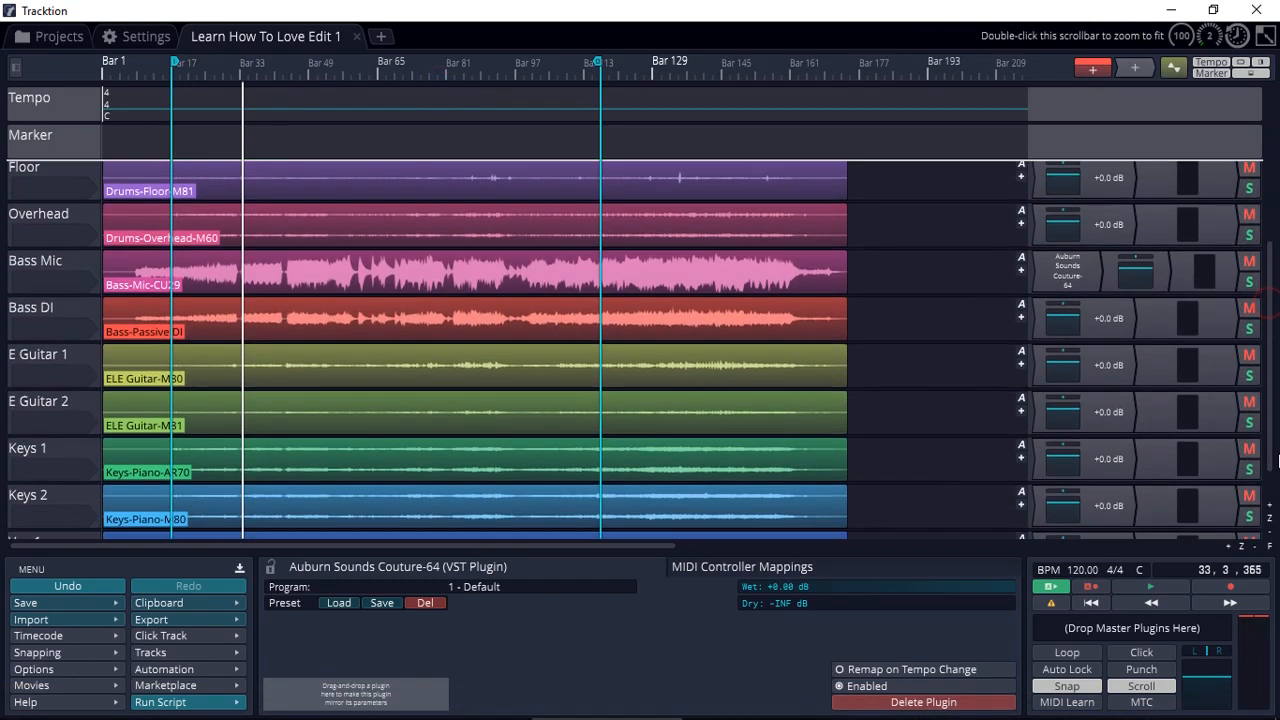
{"action": "left_click", "coordinate": [1249, 283]}
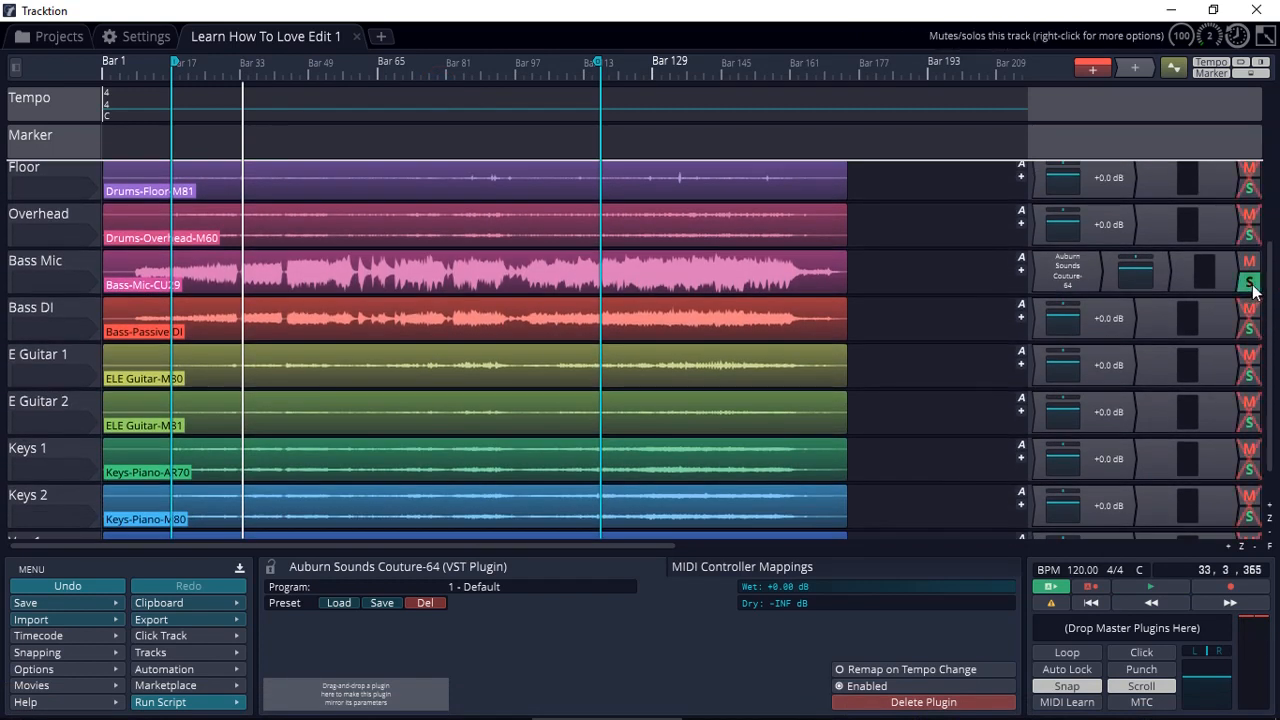
{"action": "double_click", "coordinate": [1069, 275]}
- Play the soloed Bass Mic track from bar 7 with its Couture window active
{"action": "left_click", "coordinate": [142, 148]}
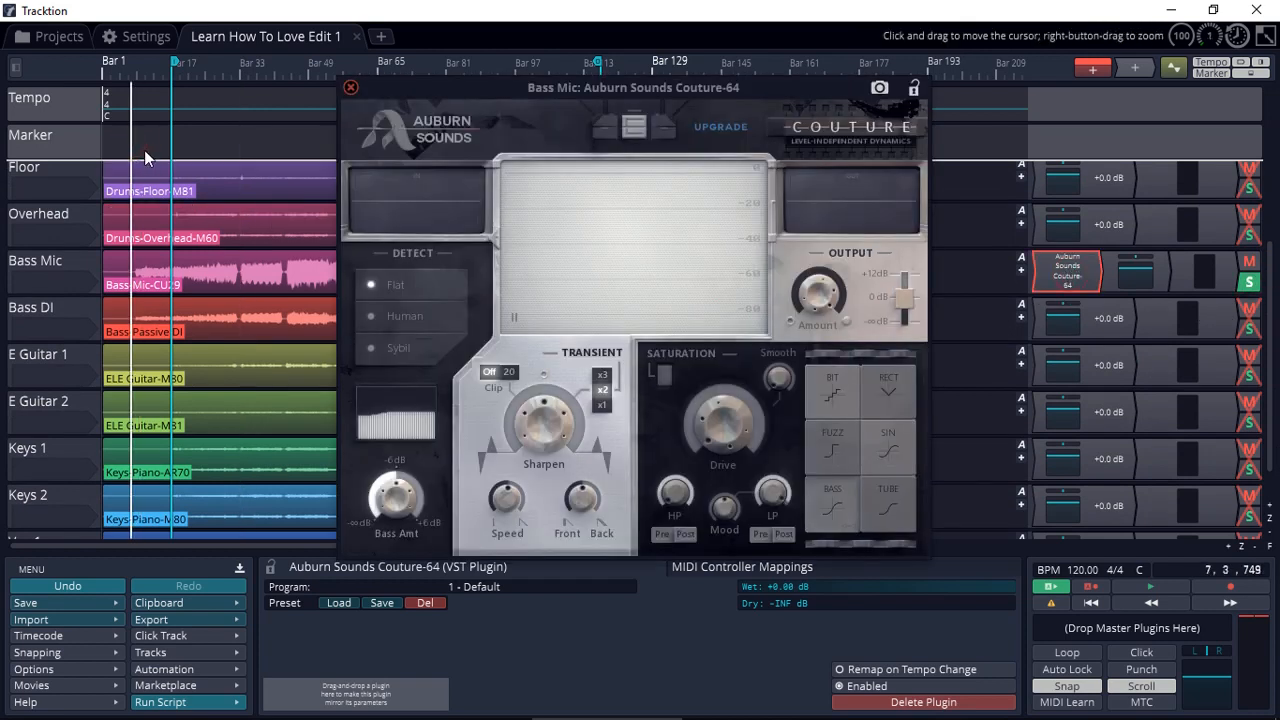
{"action": "key", "text": "space"}
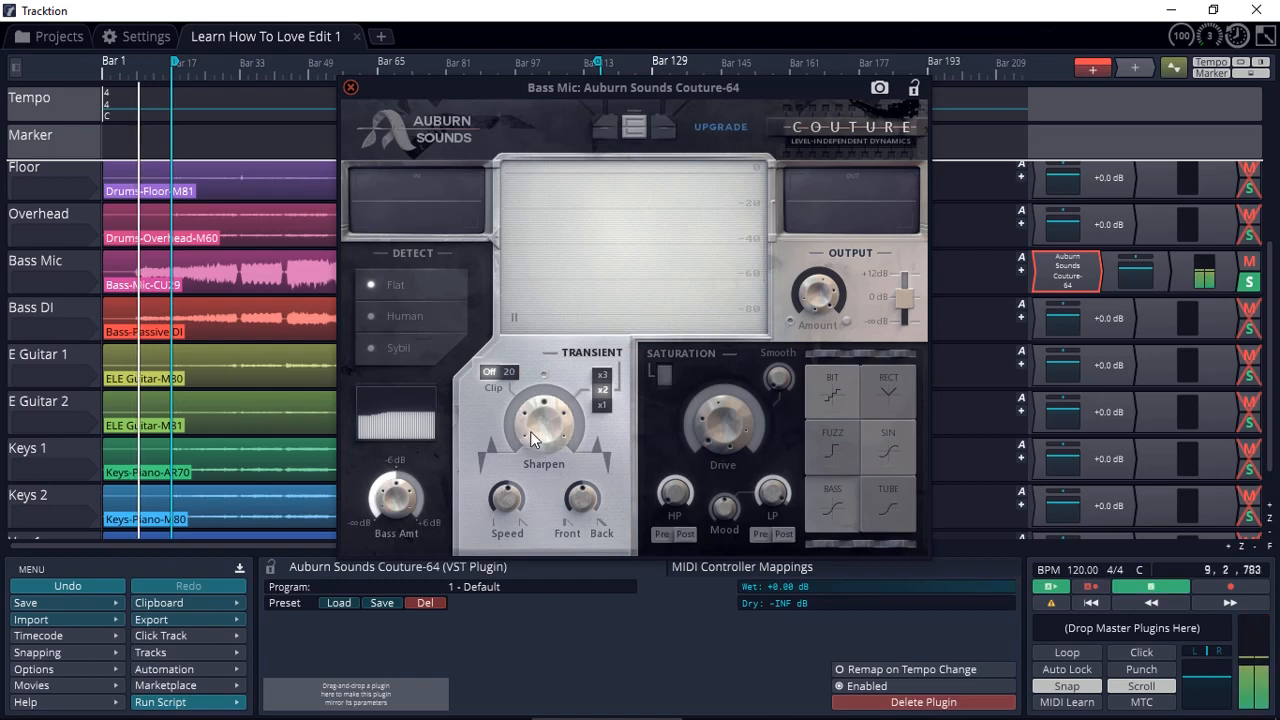
{"action": "left_click", "coordinate": [419, 205]}
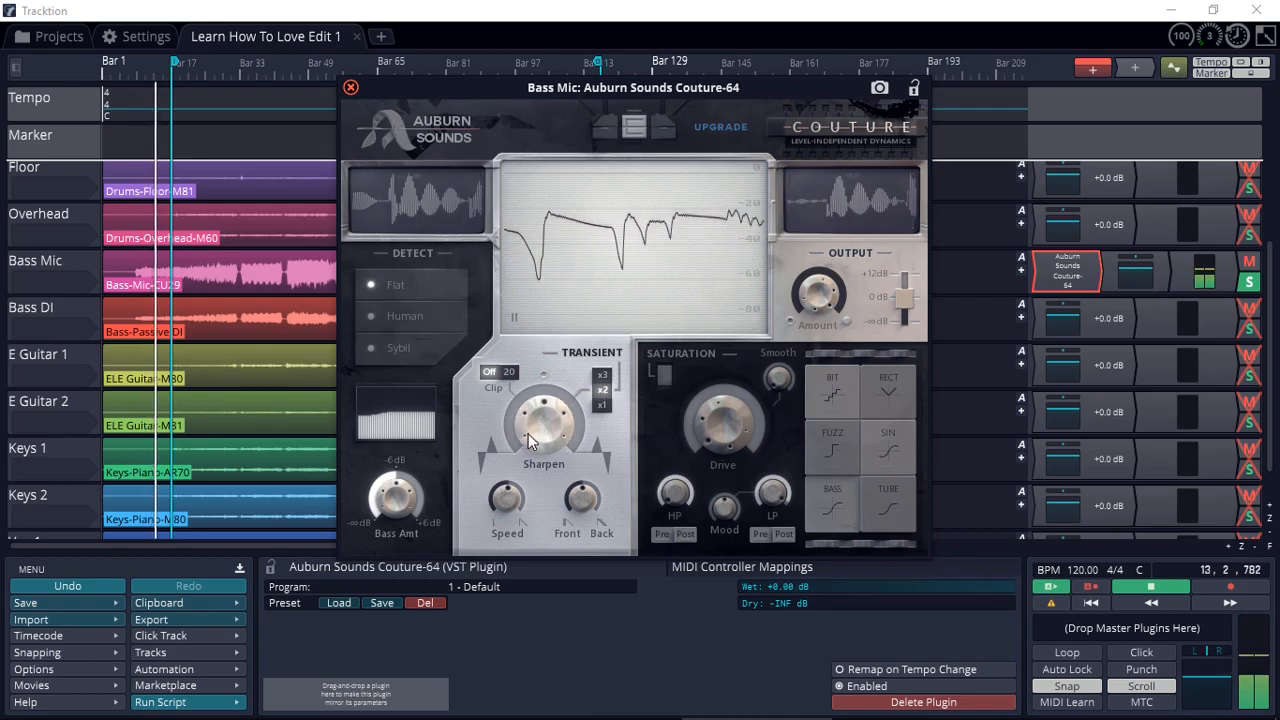
- Try raised and lowered Sharpen settings on the playing Bass Mic track, including about 7.2 dB and -9.3 dB
{"action": "left_click_drag", "start_coordinate": [528, 433], "coordinate": [543, 270]}
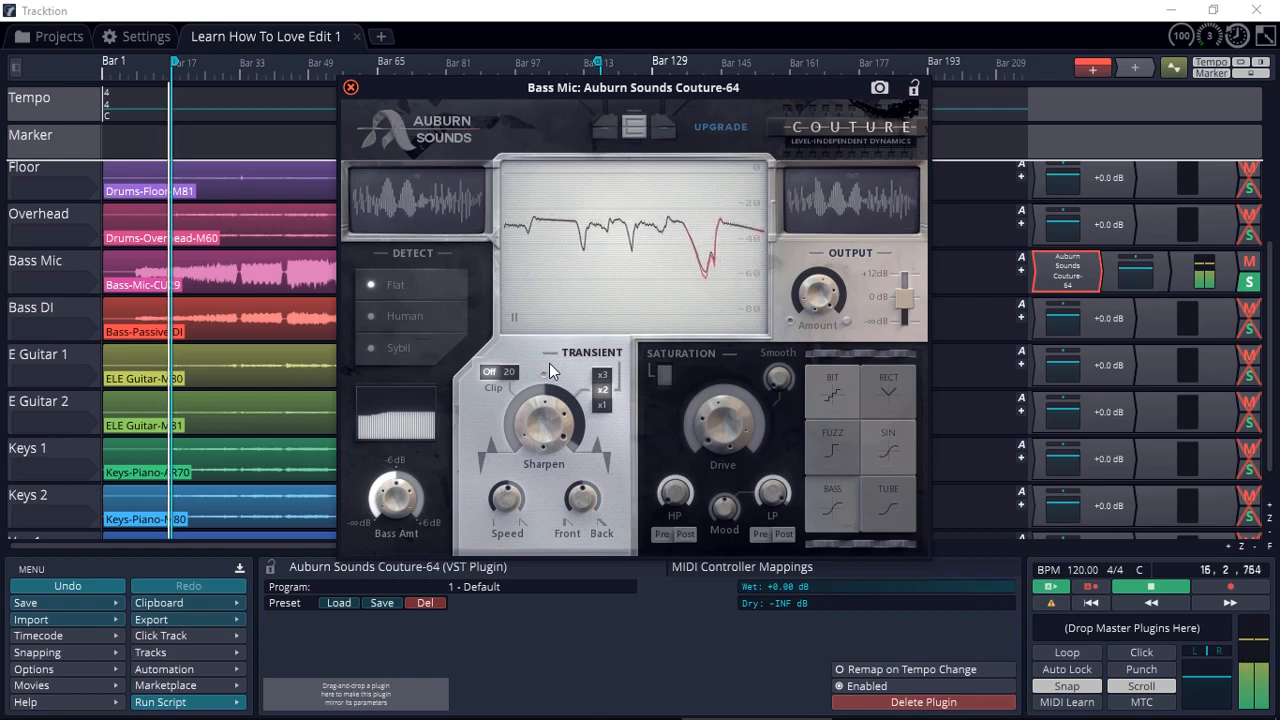
{"action": "left_click_drag", "start_coordinate": [550, 404], "coordinate": [525, 386]}
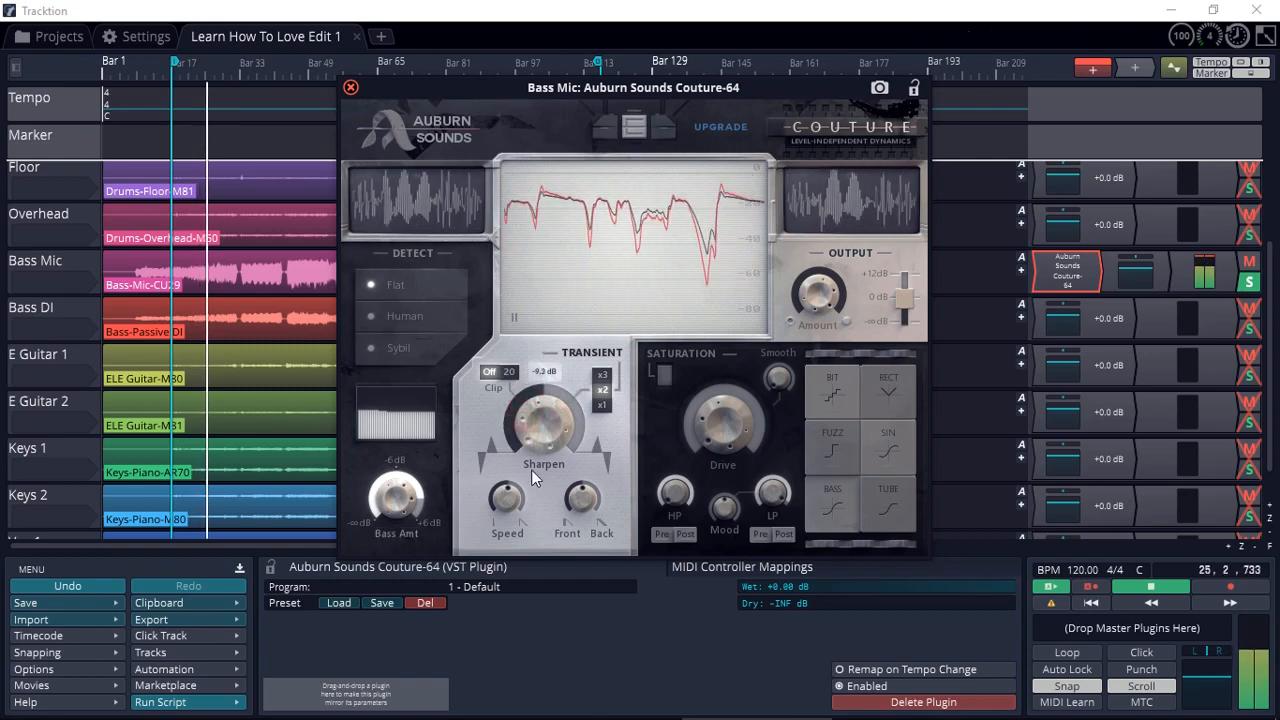
{"action": "left_click_drag", "start_coordinate": [531, 462], "coordinate": [539, 441]}
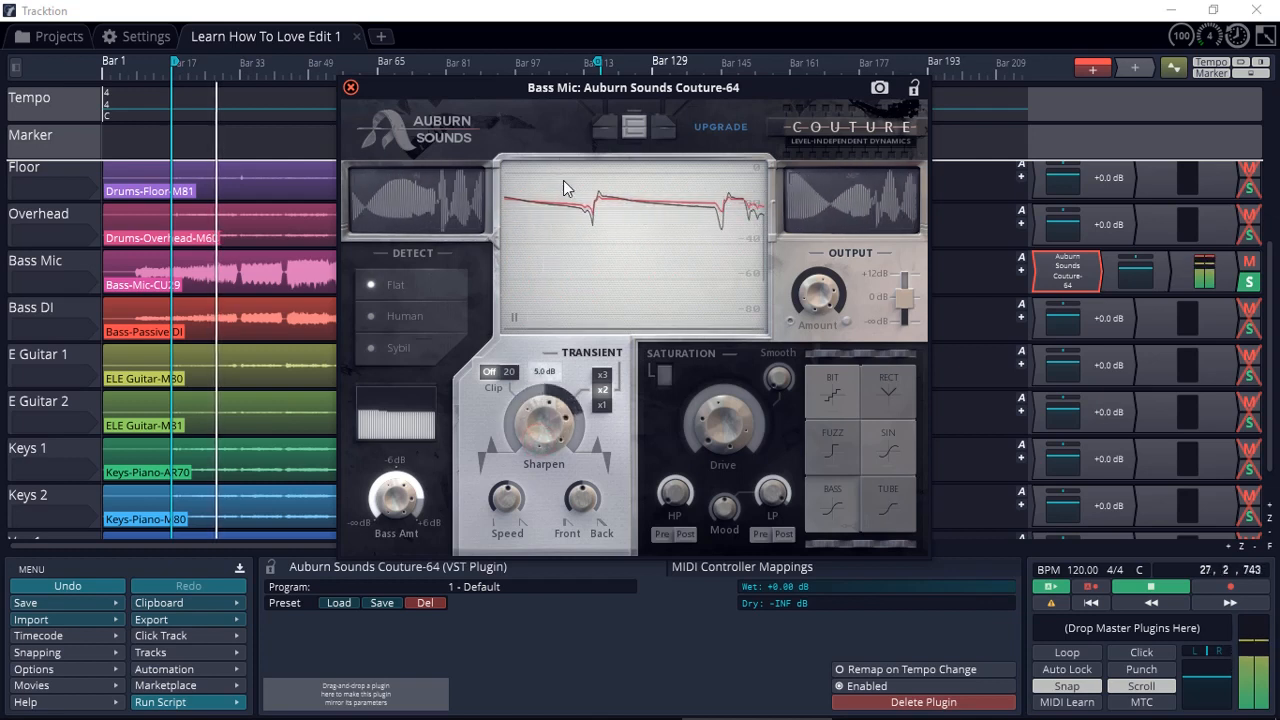
{"action": "left_click_drag", "start_coordinate": [537, 427], "coordinate": [534, 380]}
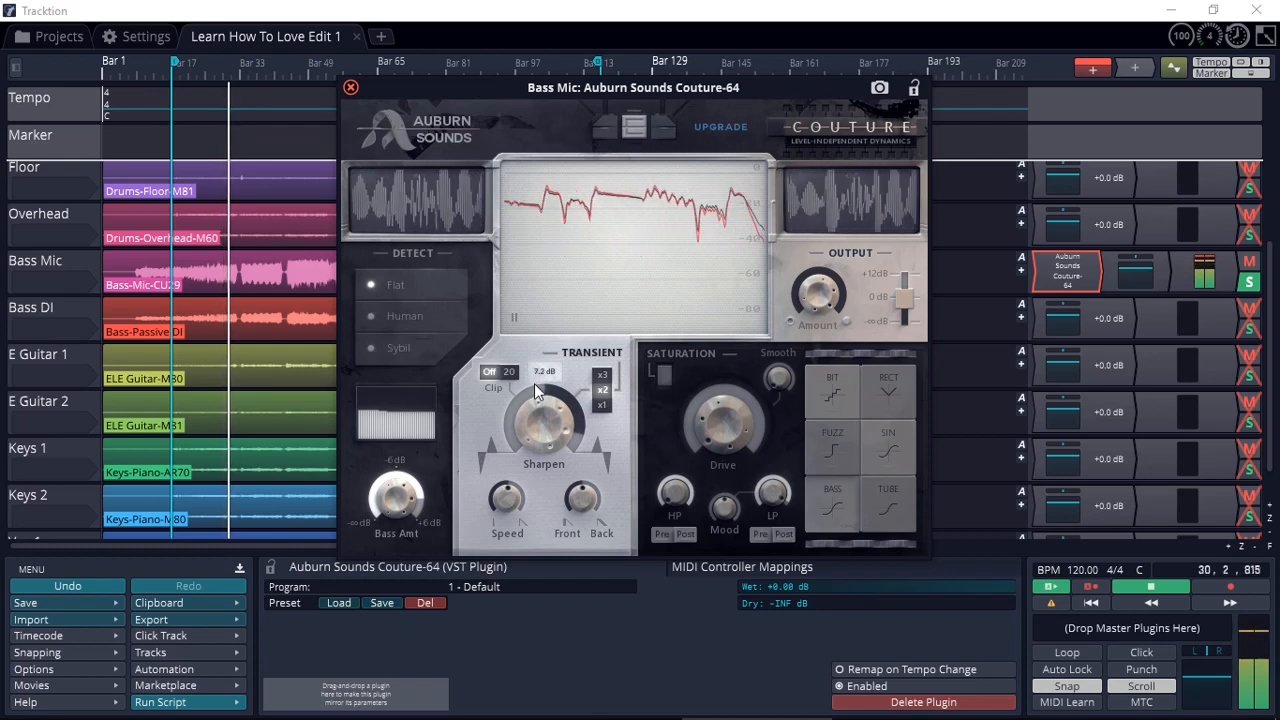
{"action": "left_click_drag", "start_coordinate": [532, 434], "coordinate": [541, 470]}
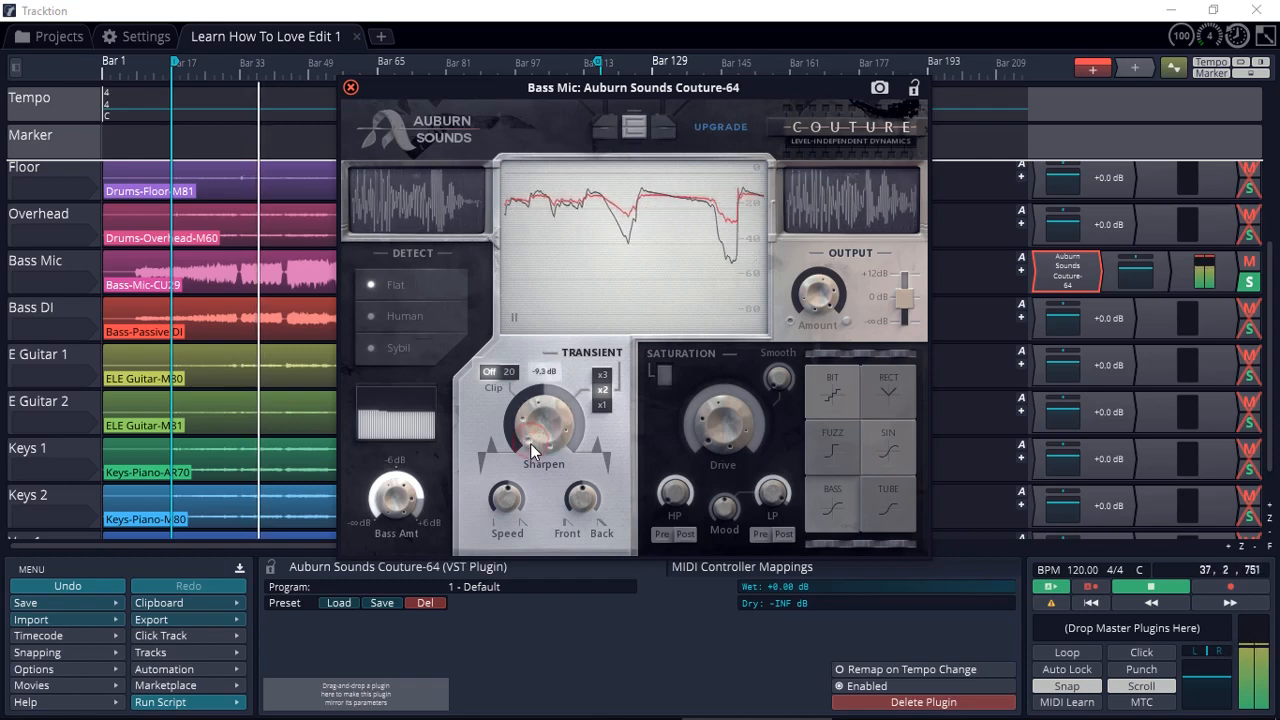
{"action": "left_click_drag", "start_coordinate": [530, 443], "coordinate": [564, 172]}
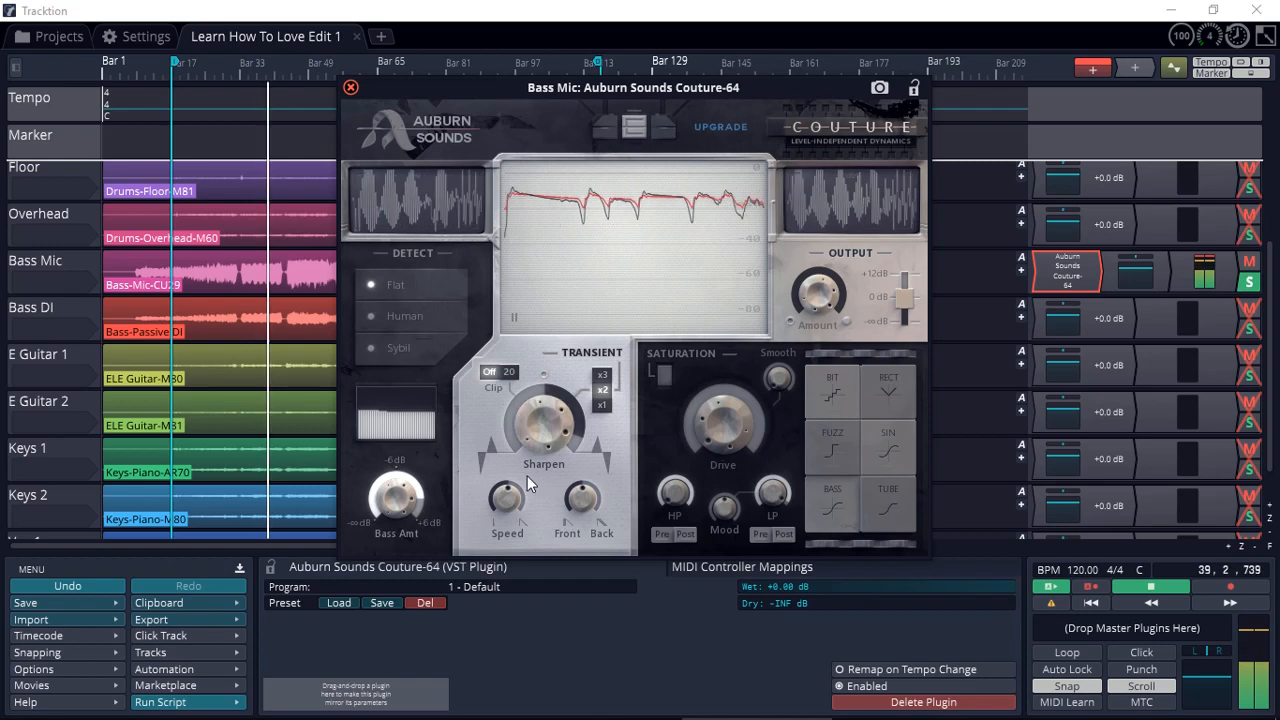
- Try different Speed and Front/Back settings in the Bass Mic plugin, stopping playback when done
{"action": "left_click_drag", "start_coordinate": [495, 574], "coordinate": [507, 449]}
{"action": "left_click_drag", "start_coordinate": [575, 502], "coordinate": [565, 546]}
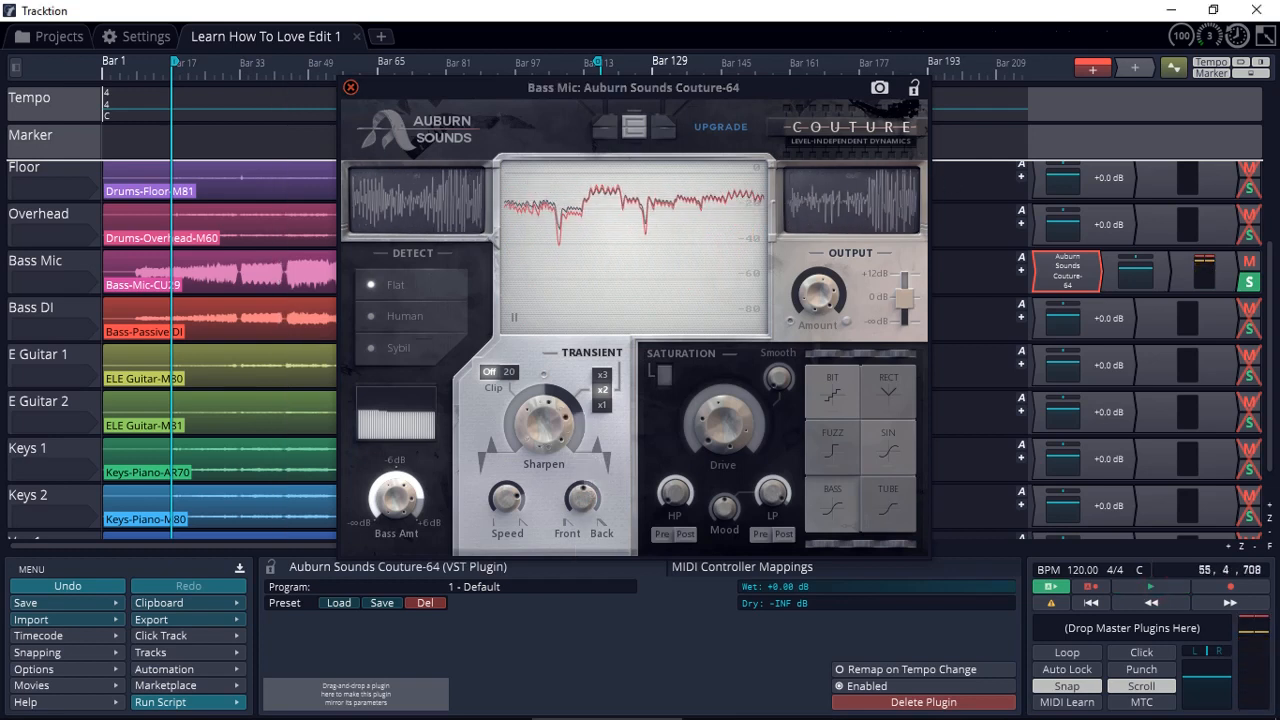
{"action": "mouse_move", "coordinate": [968, 718]}
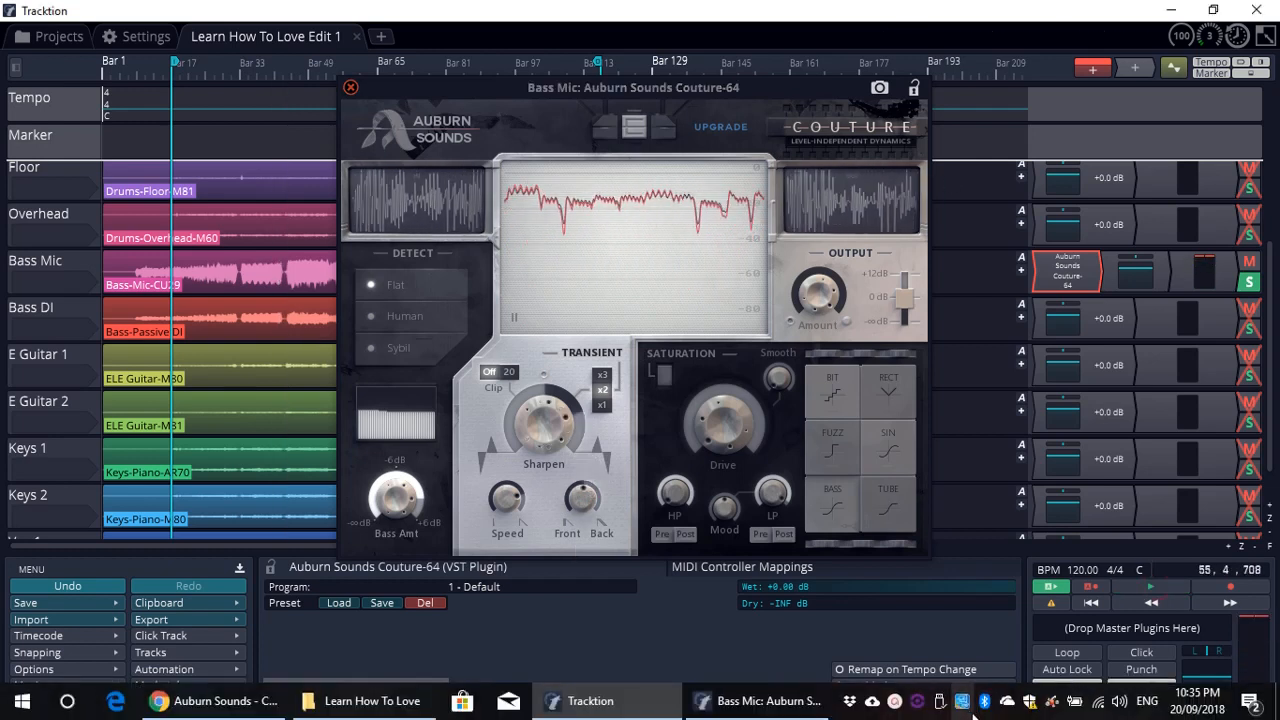